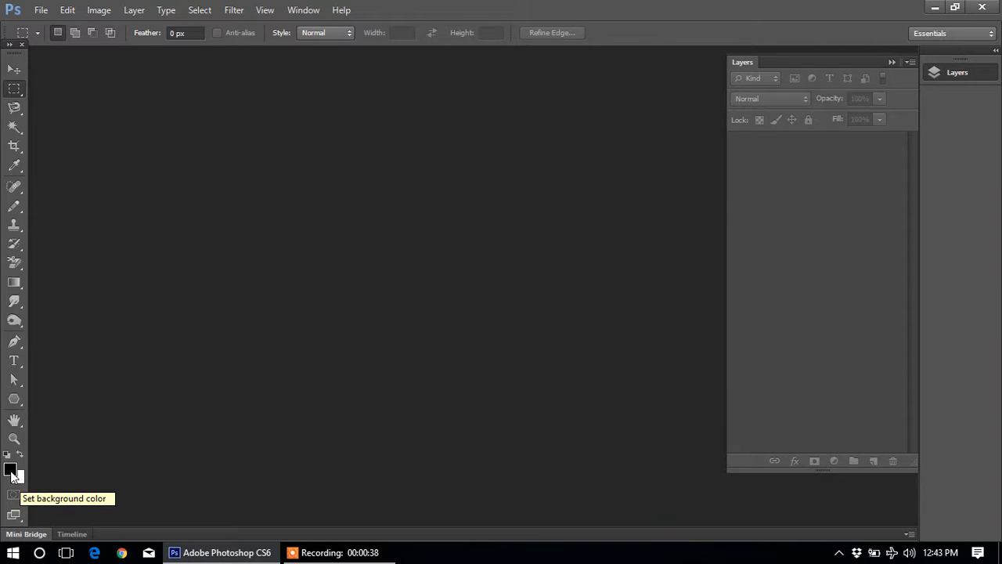
Set the foreground color to bright green (#1eff00)
{"action": "left_click", "coordinate": [9, 472]}
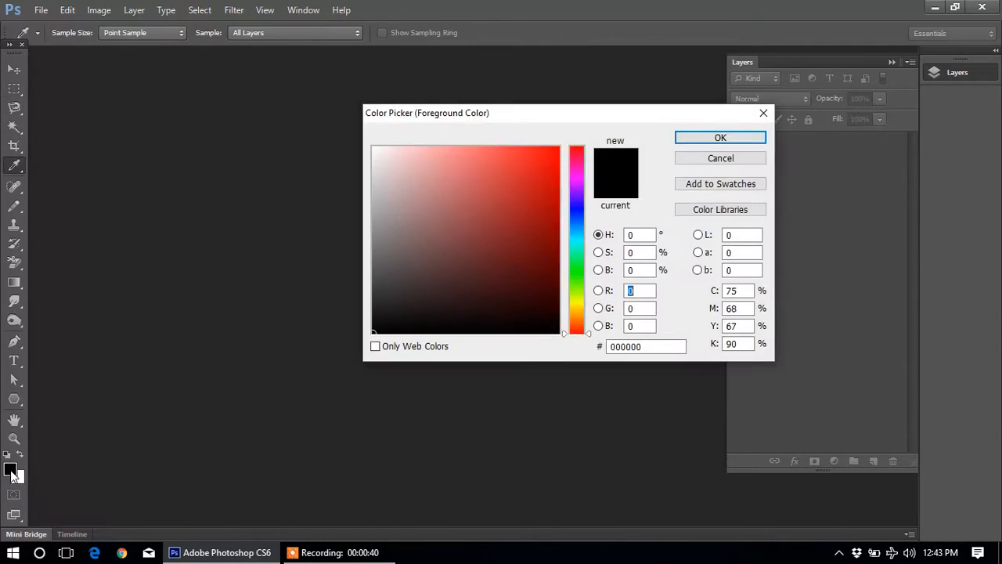
{"action": "left_click_drag", "start_coordinate": [535, 116], "coordinate": [371, 180]}
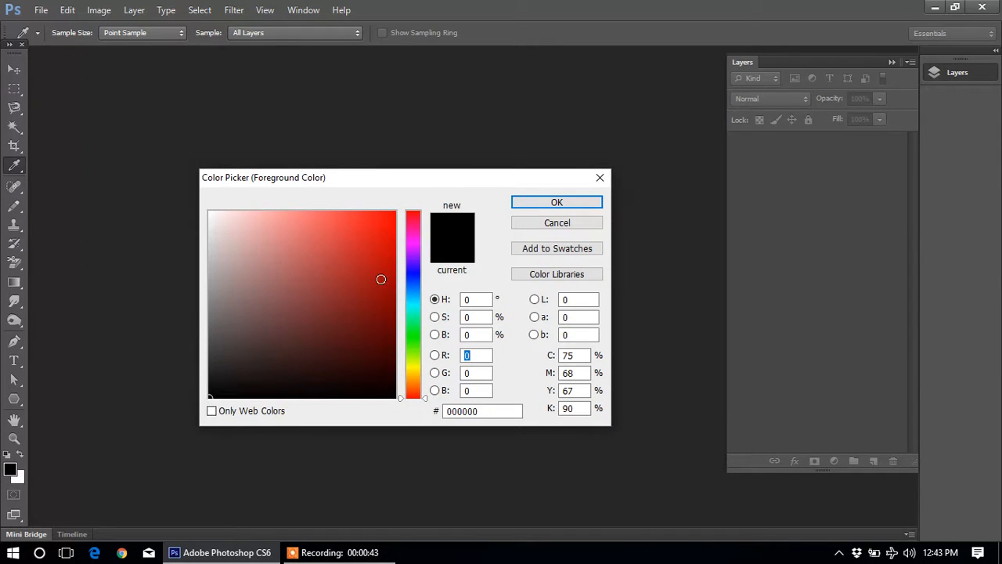
{"action": "left_click", "coordinate": [404, 339]}
{"action": "left_click_drag", "start_coordinate": [387, 223], "coordinate": [426, 205]}
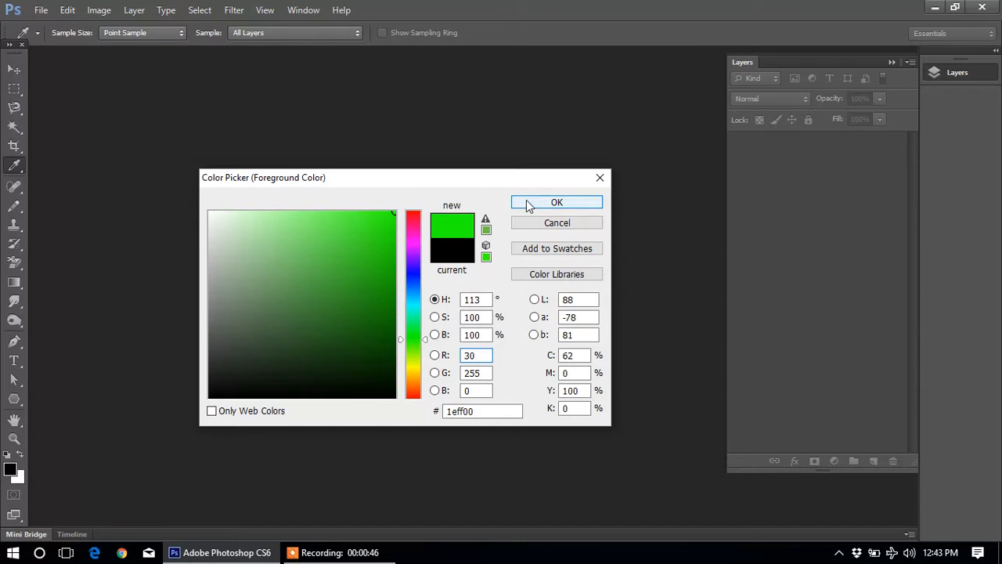
{"action": "left_click", "coordinate": [533, 206]}
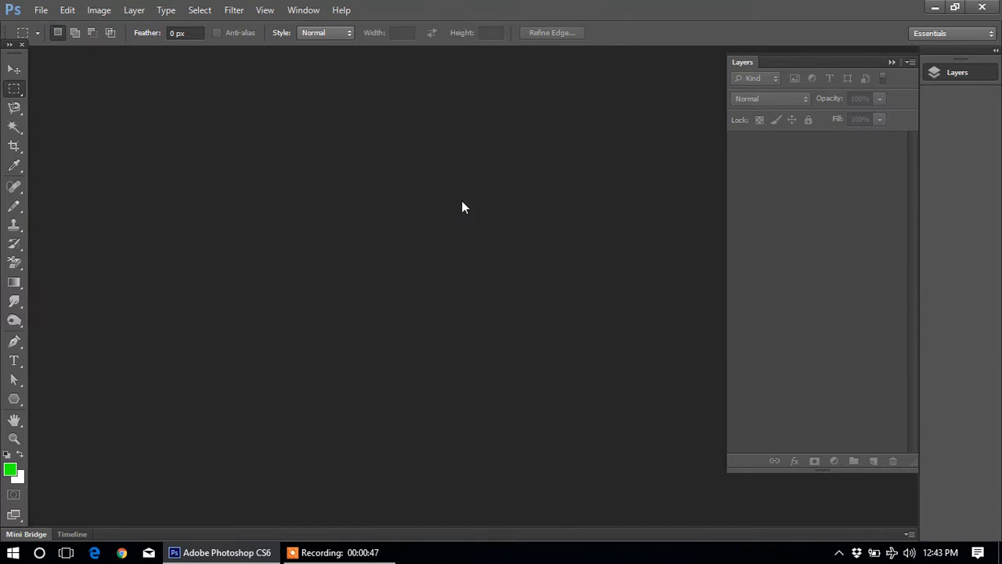
Swap the foreground and background colors back and forth, then restore the default black and white
{"action": "left_click", "coordinate": [19, 455]}
{"action": "left_click", "coordinate": [20, 455]}
{"action": "left_click", "coordinate": [7, 455]}
Create a new 1000 × 600 pixel RGB document at 300 pixels/inch with a white background
{"action": "left_click", "coordinate": [40, 10]}
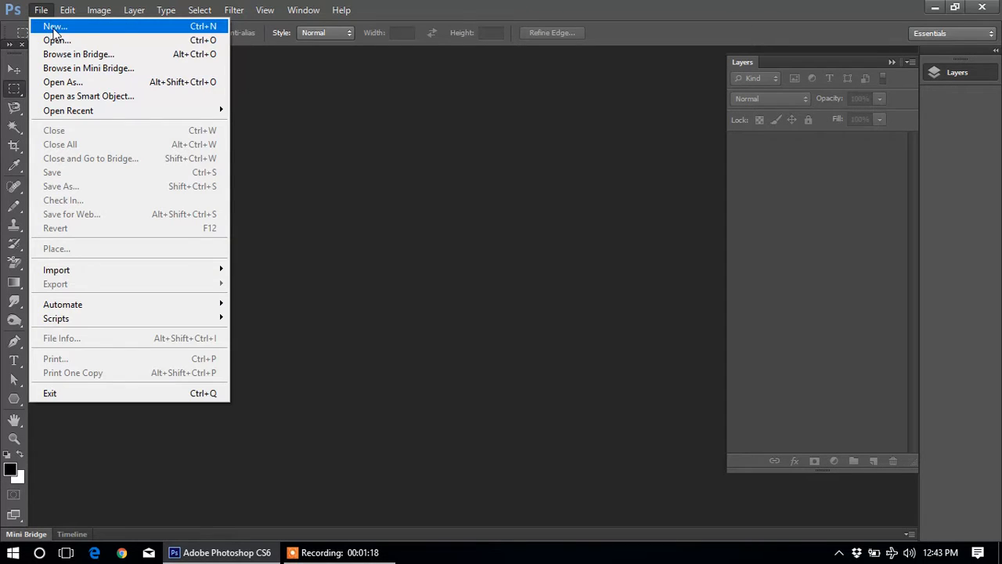
{"action": "left_click", "coordinate": [54, 27]}
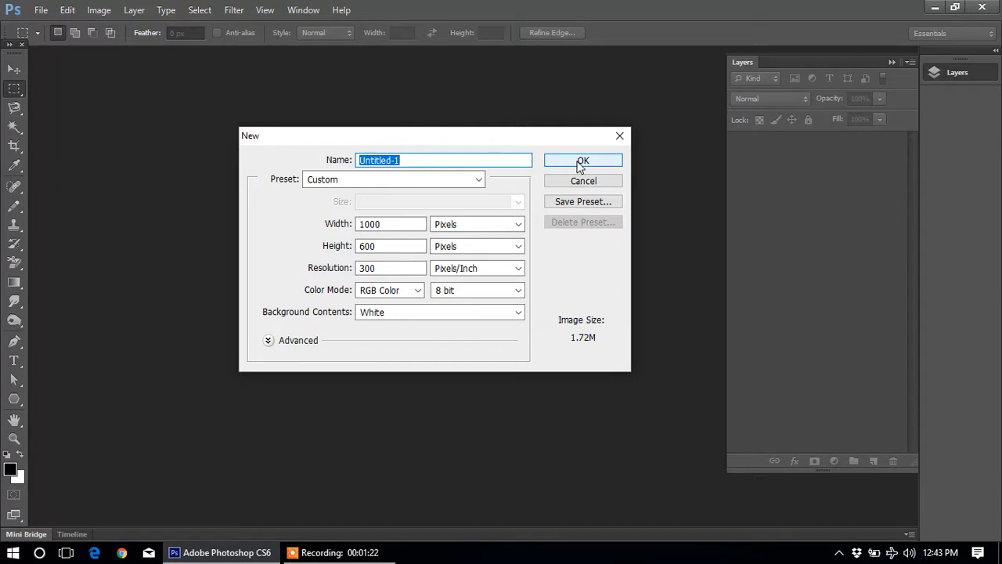
{"action": "left_click", "coordinate": [581, 163]}
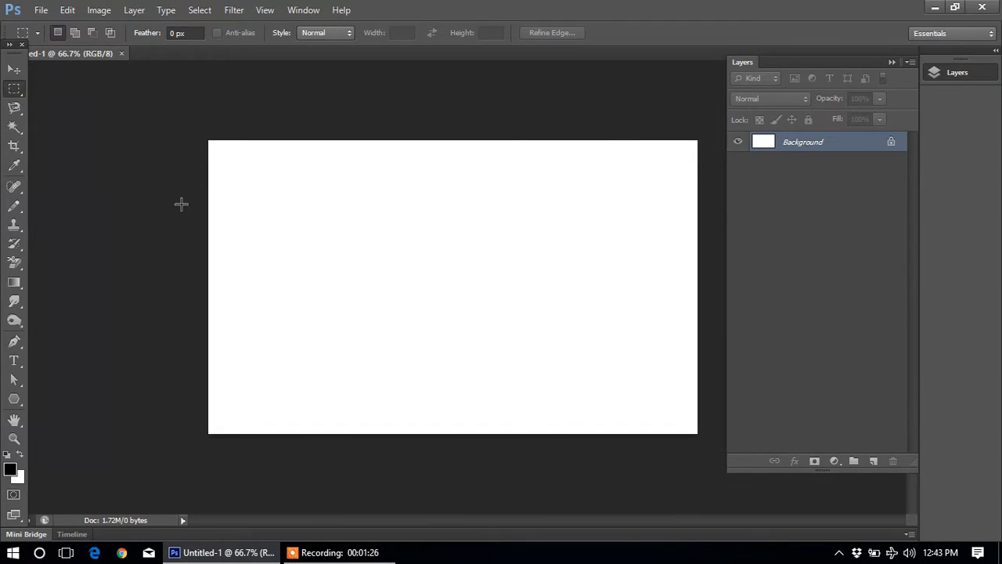
Select a rectangular area near the middle of the canvas, fill it with the black foreground color, and deselect
{"action": "right_click", "coordinate": [15, 89]}
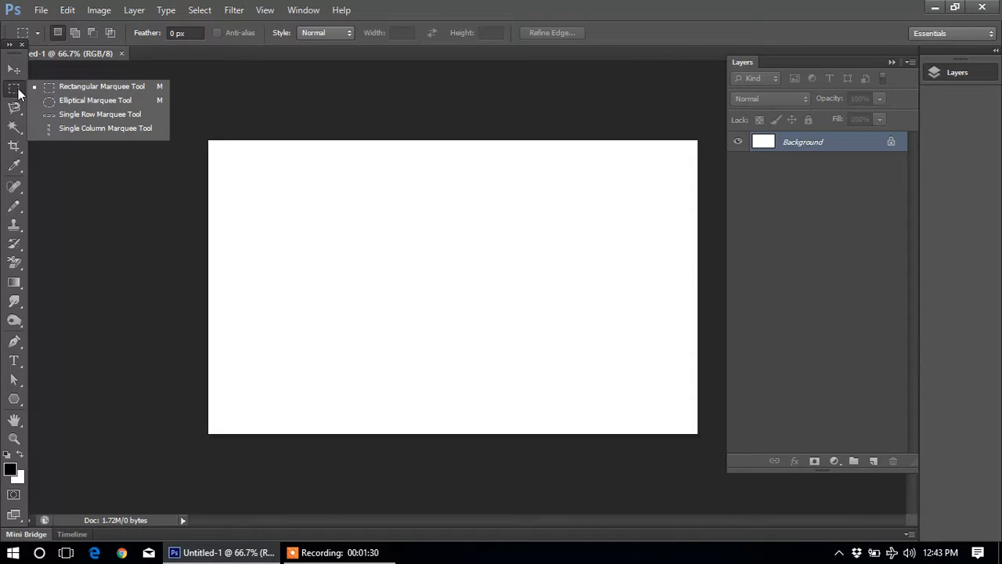
{"action": "left_click", "coordinate": [69, 87]}
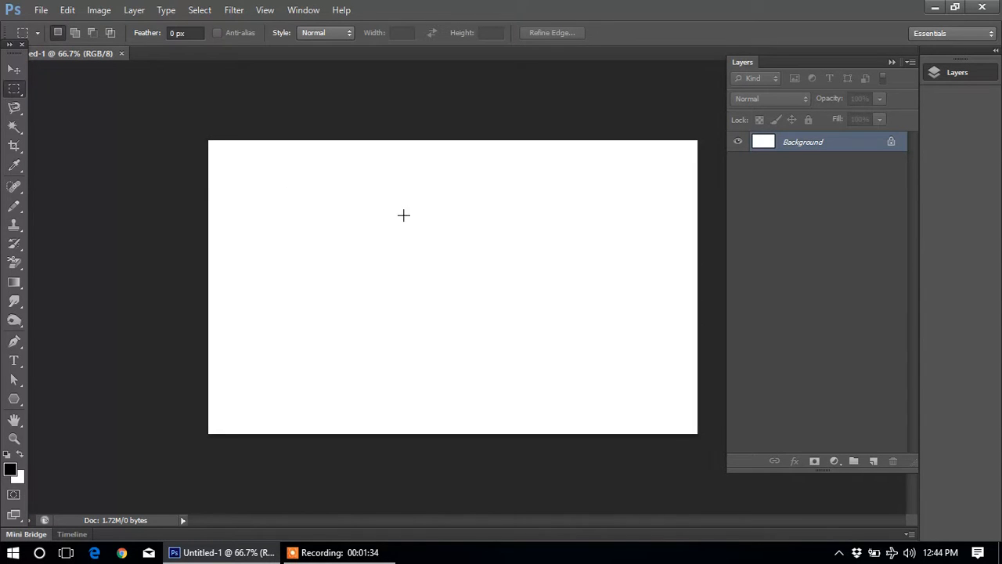
{"action": "left_click_drag", "start_coordinate": [369, 210], "coordinate": [485, 309]}
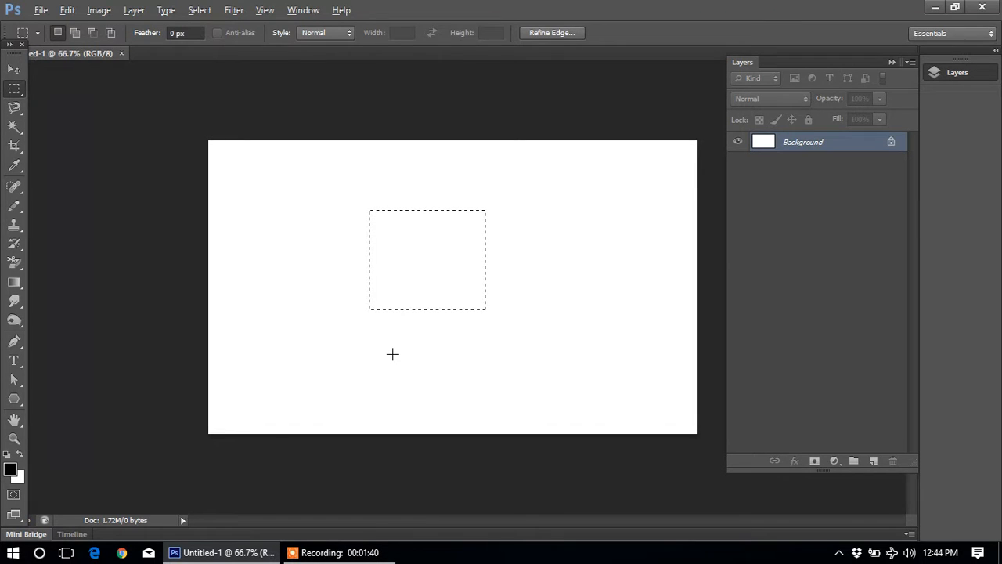
{"action": "key", "text": "alt+BackSpace"}
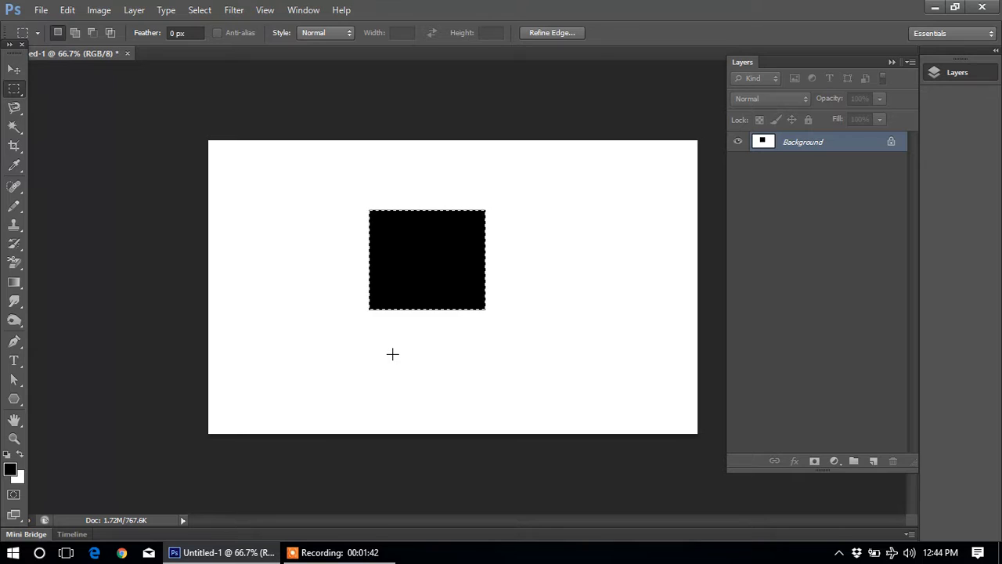
{"action": "key", "text": "ctrl+d"}
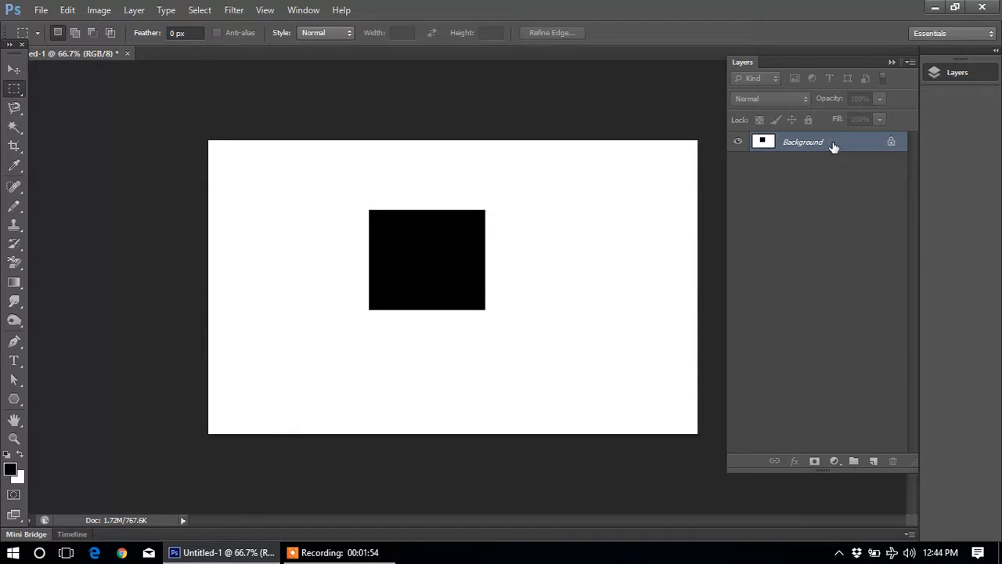
Convert the Background into a regular layer named Layer 0, then close the document without saving
{"action": "double_click", "coordinate": [834, 147]}
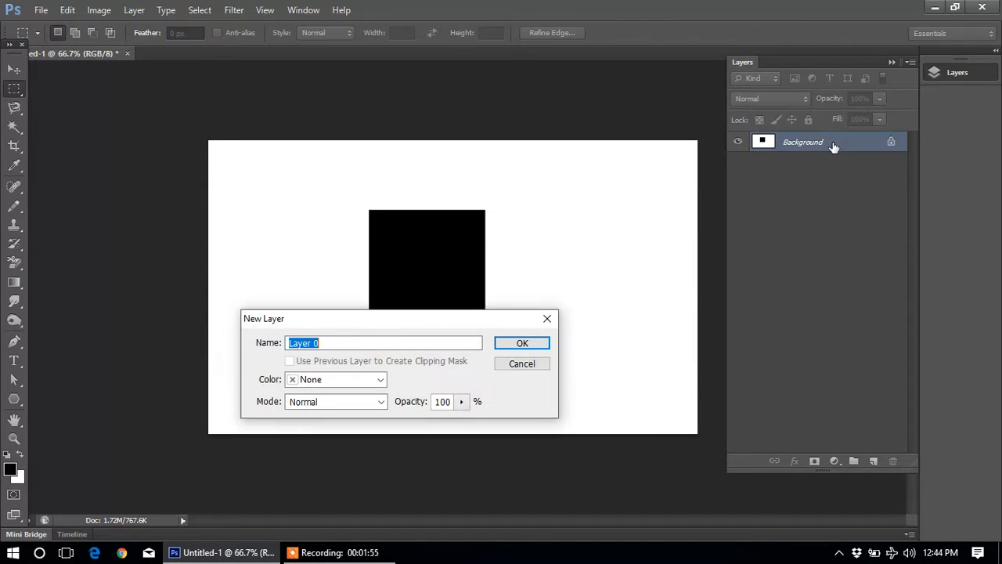
{"action": "left_click", "coordinate": [535, 345]}
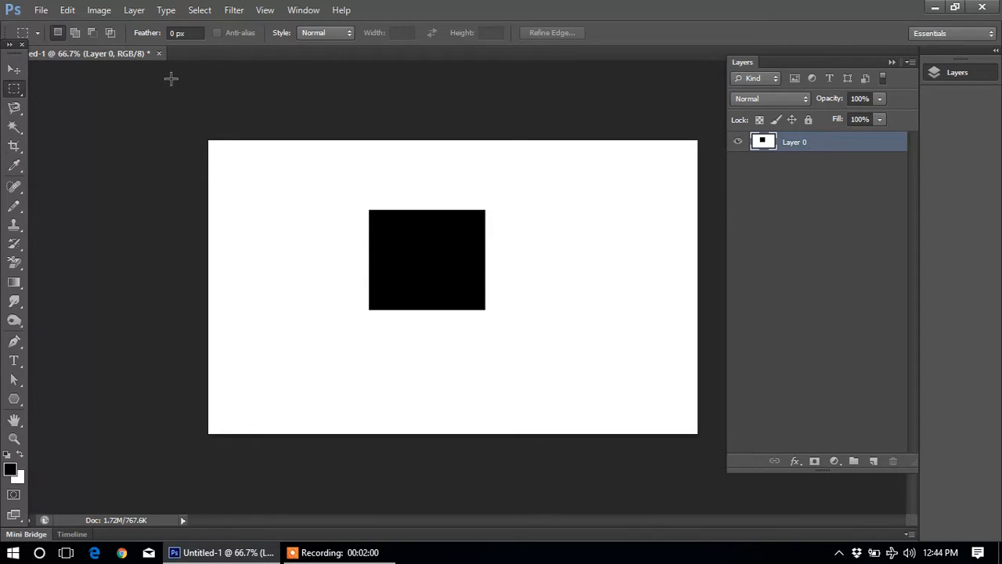
{"action": "left_click", "coordinate": [158, 54]}
{"action": "left_click", "coordinate": [514, 222]}
Create a new 1000 × 600 pixel RGB document at 300 pixels/inch with transparent background contents
{"action": "left_click", "coordinate": [41, 11]}
{"action": "left_click", "coordinate": [53, 26]}
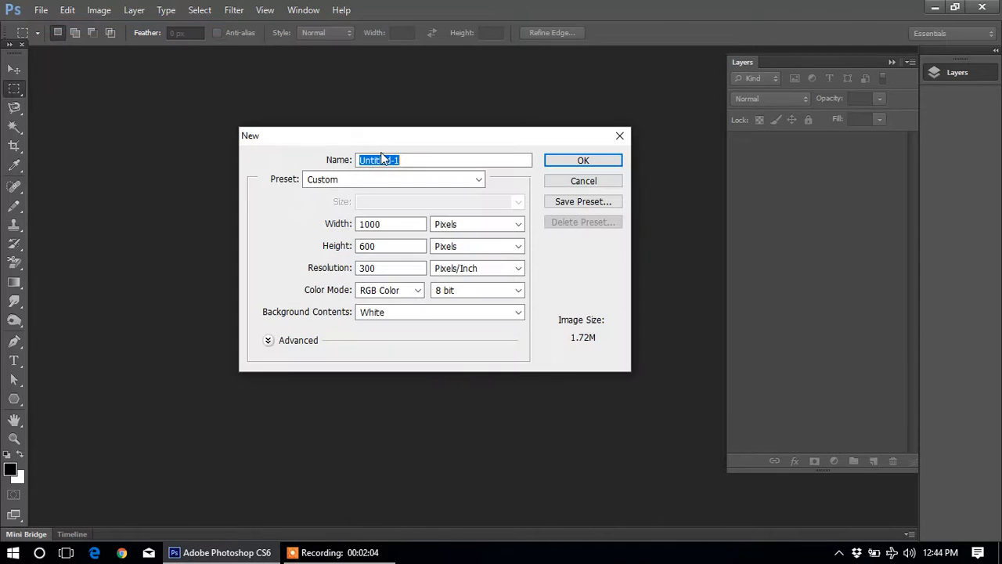
{"action": "left_click", "coordinate": [402, 313]}
{"action": "left_click", "coordinate": [390, 351]}
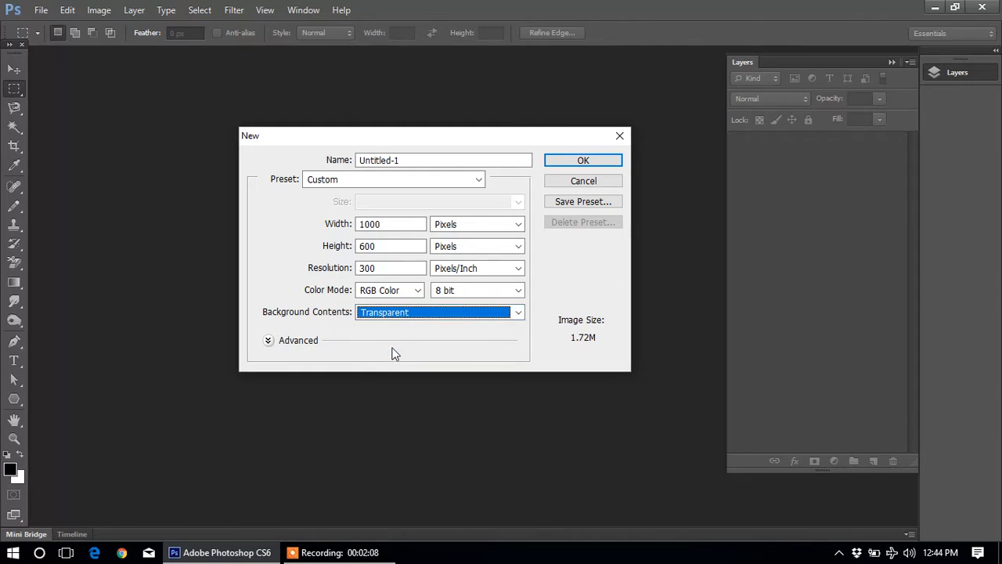
{"action": "left_click", "coordinate": [576, 159]}
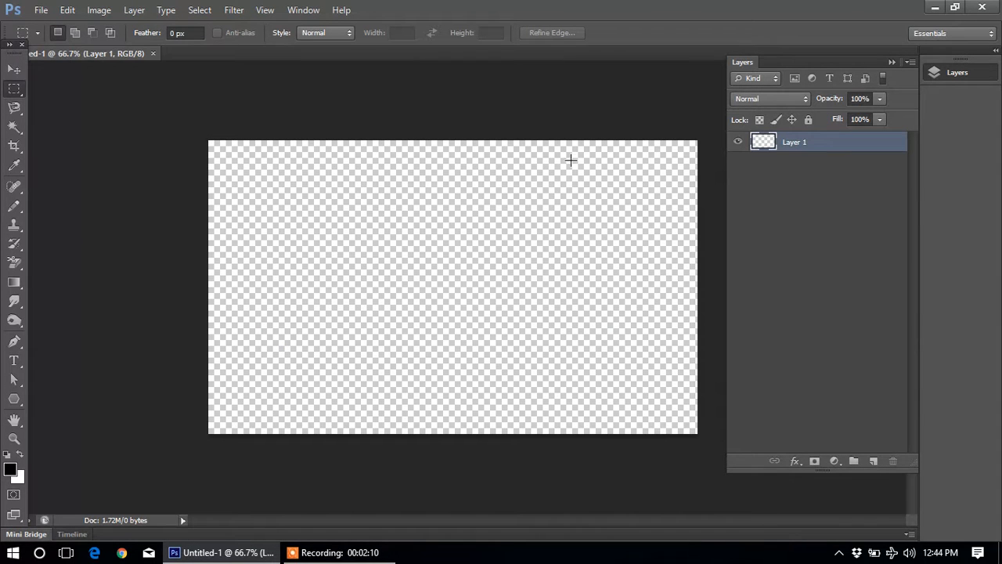
Select a rectangular area in the left half of the canvas, fill it with the black foreground color, and deselect
{"action": "right_click", "coordinate": [16, 90]}
{"action": "left_click", "coordinate": [91, 86]}
{"action": "left_click_drag", "start_coordinate": [277, 218], "coordinate": [390, 323]}
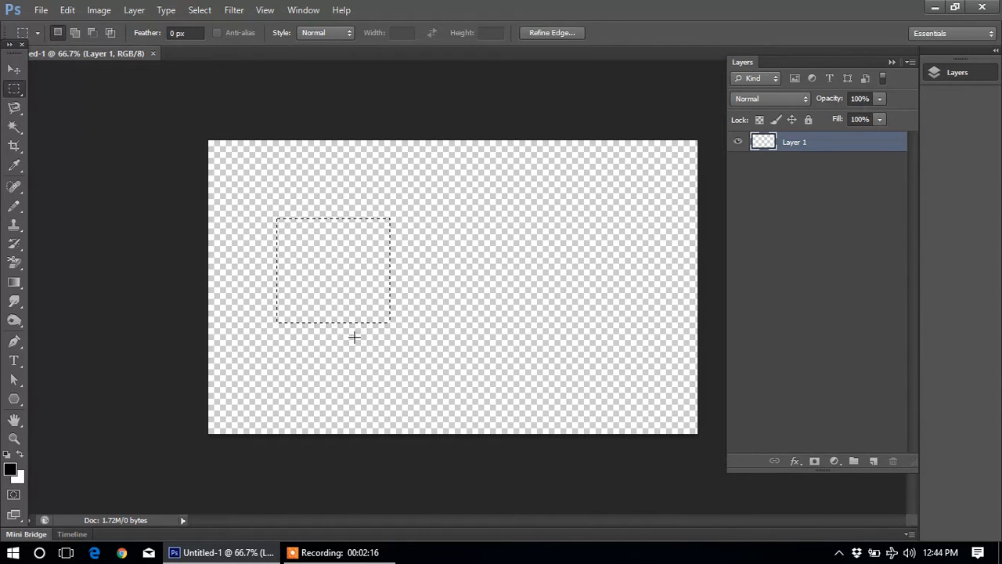
{"action": "key", "text": "alt+BackSpace"}
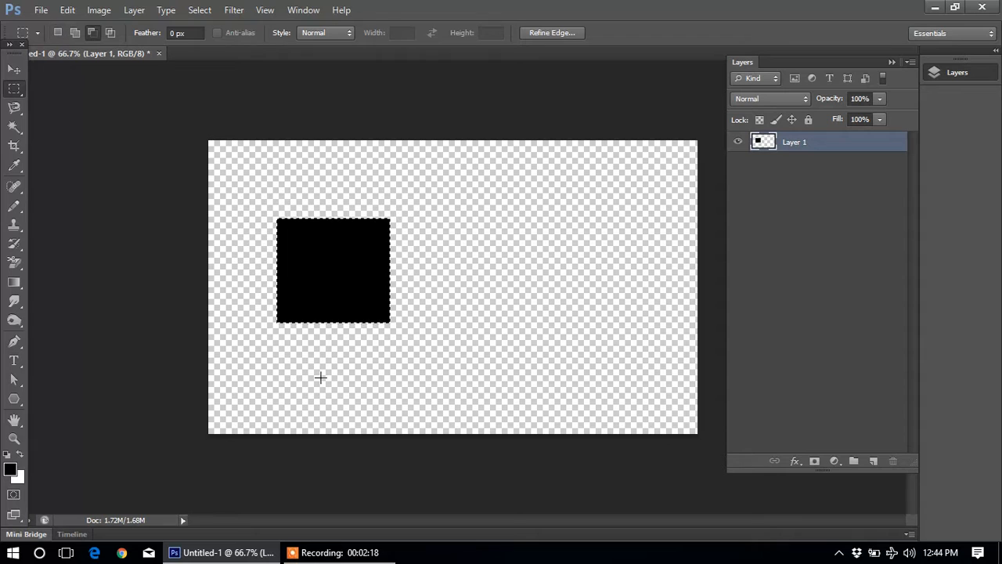
{"action": "key", "text": "ctrl+d"}
Select a similar rectangle to the right of the black one, fill it with the white background color, and deselect
{"action": "left_click_drag", "start_coordinate": [448, 224], "coordinate": [555, 323]}
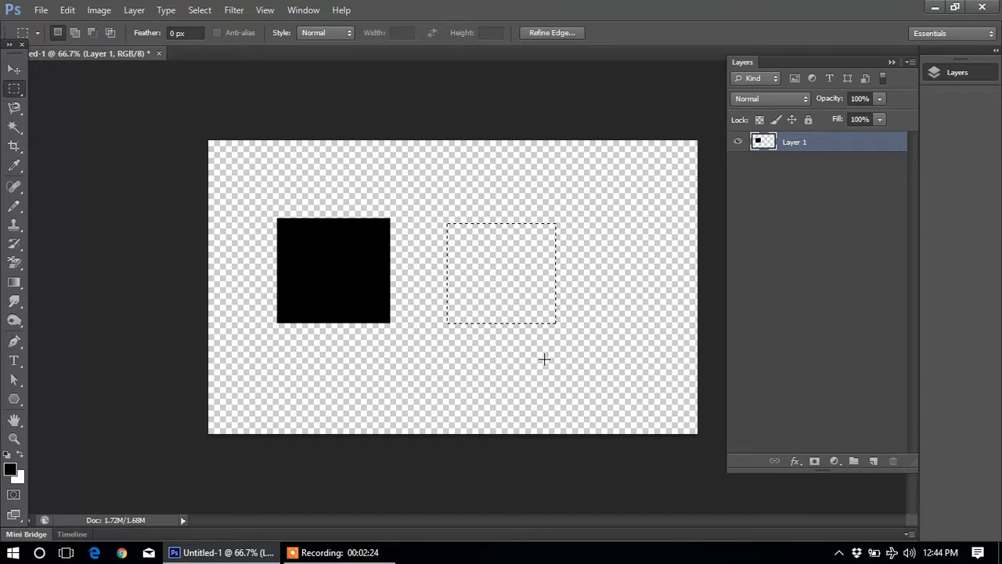
{"action": "key", "text": "ctrl+BackSpace"}
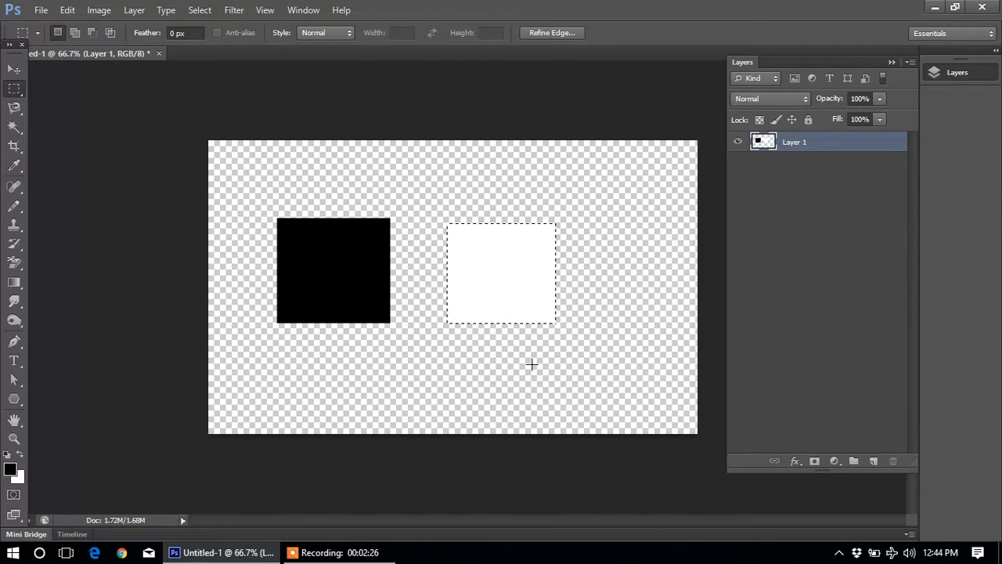
{"action": "key", "text": "ctrl+d"}
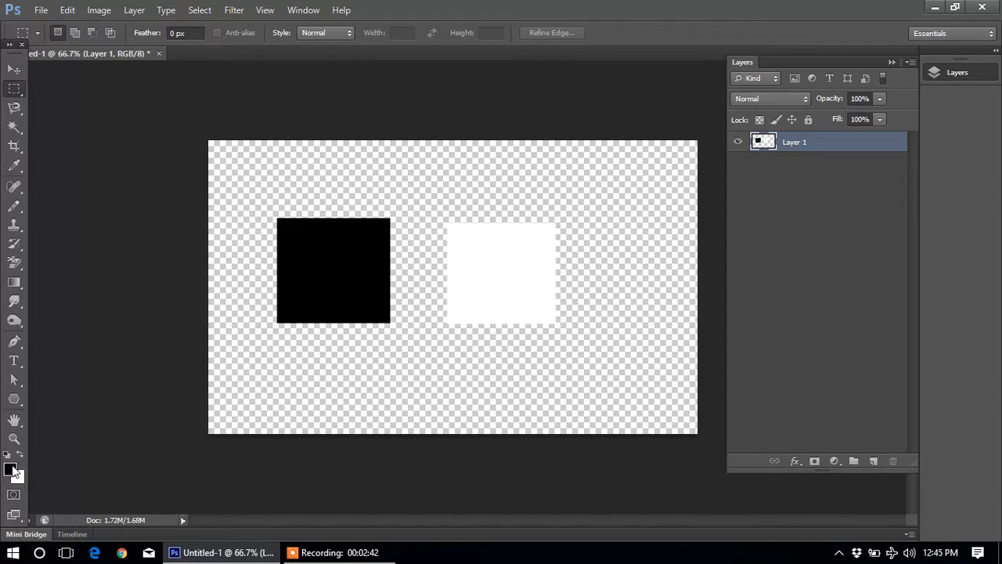
Set the foreground color to a saturated blue
{"action": "key", "text": "i"}
{"action": "left_click", "coordinate": [10, 469]}
{"action": "left_click_drag", "start_coordinate": [411, 268], "coordinate": [397, 233]}
{"action": "left_click", "coordinate": [568, 202]}
Select a rectangular area directly below the black rectangle and fill it with the blue foreground color
{"action": "key", "text": "m"}
{"action": "left_click_drag", "start_coordinate": [276, 329], "coordinate": [387, 427]}
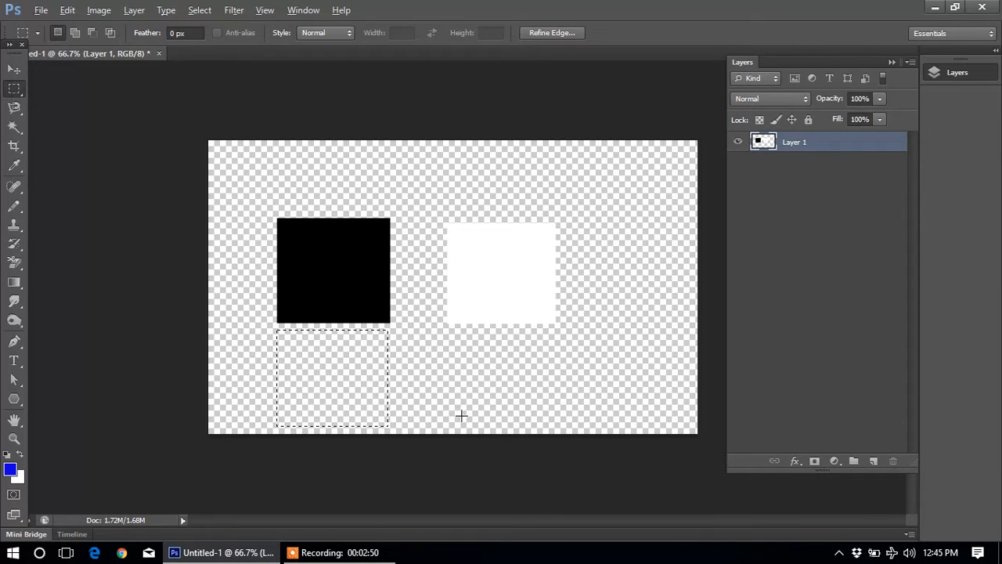
{"action": "key", "text": "alt+BackSpace"}
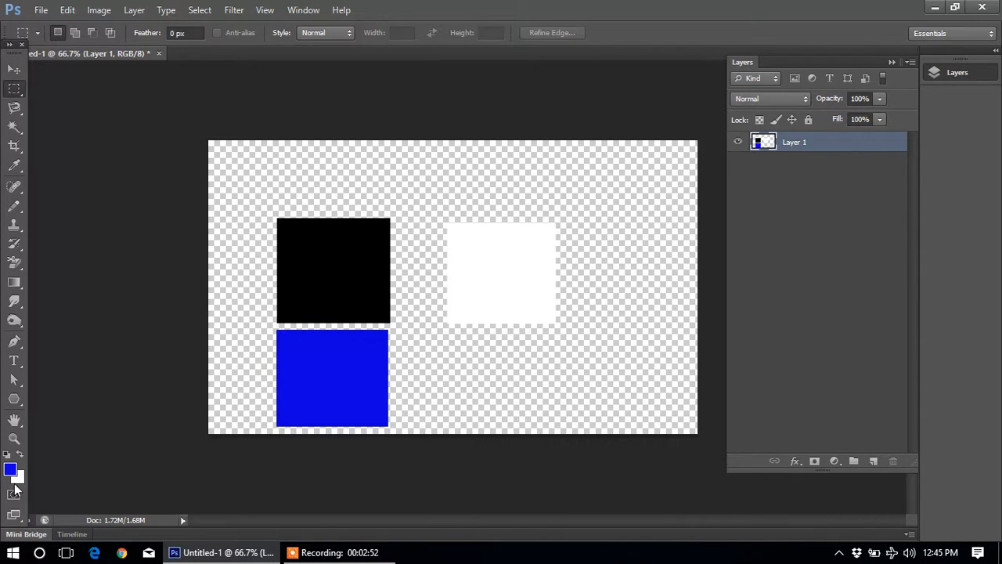
Set the background color to orange-red (#ff2400)
{"action": "key", "text": "i"}
{"action": "left_click", "coordinate": [19, 476]}
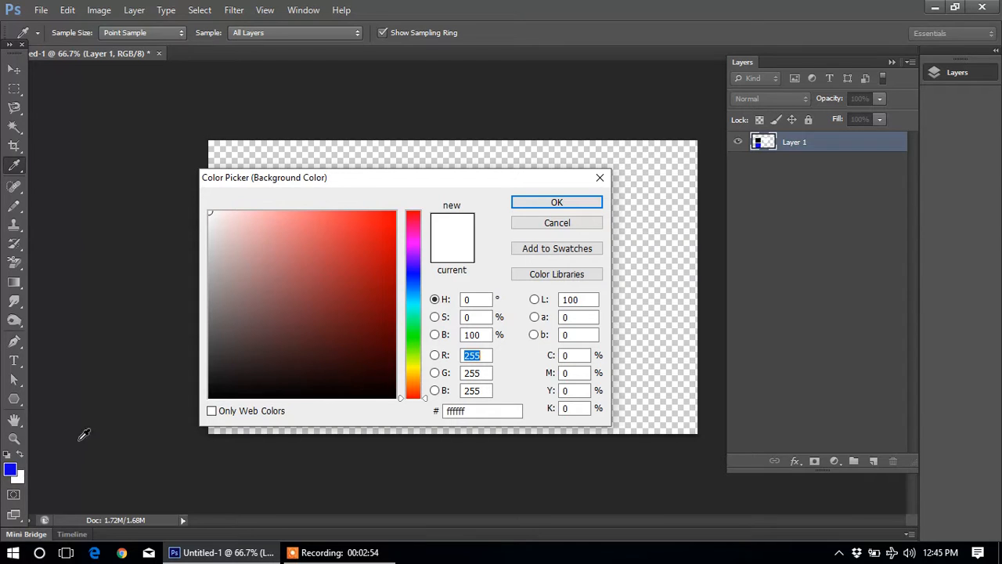
{"action": "left_click_drag", "start_coordinate": [420, 353], "coordinate": [419, 394]}
{"action": "left_click_drag", "start_coordinate": [375, 291], "coordinate": [423, 195]}
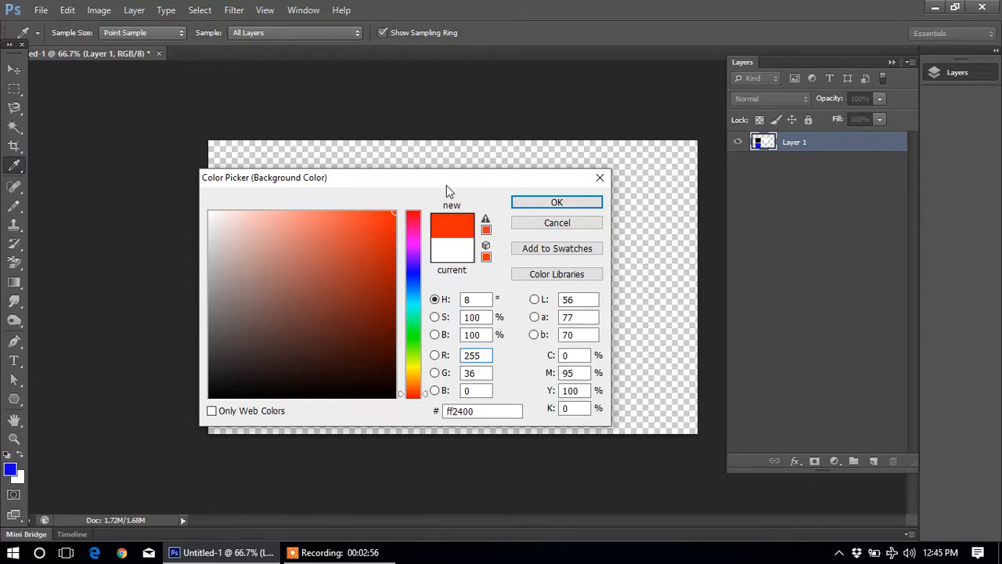
{"action": "left_click", "coordinate": [589, 205]}
Select a rectangular area below the white rectangle, fill it with the orange-red background color, and deselect
{"action": "key", "text": "m"}
{"action": "left_click_drag", "start_coordinate": [447, 332], "coordinate": [556, 423]}
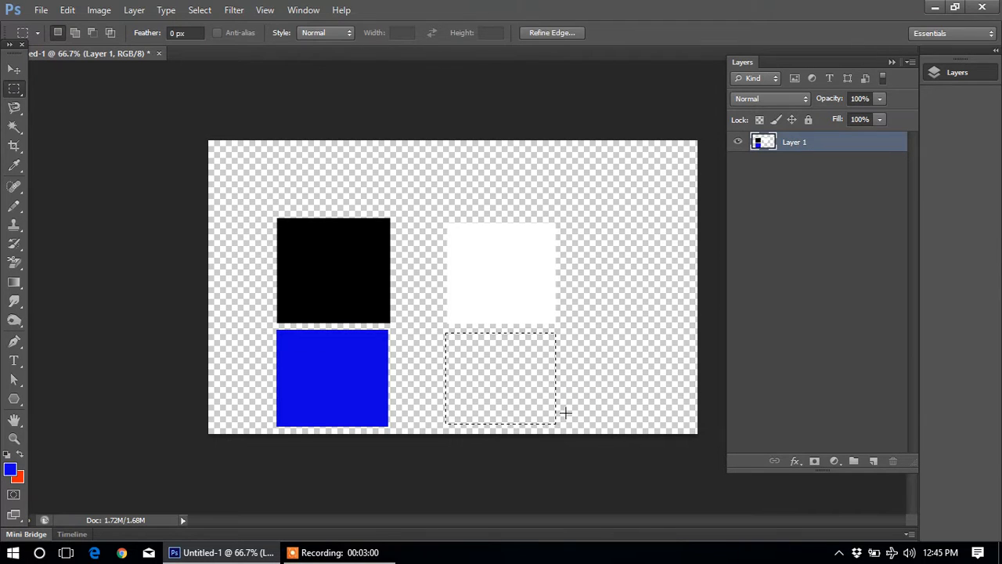
{"action": "key", "text": "ctrl+BackSpace"}
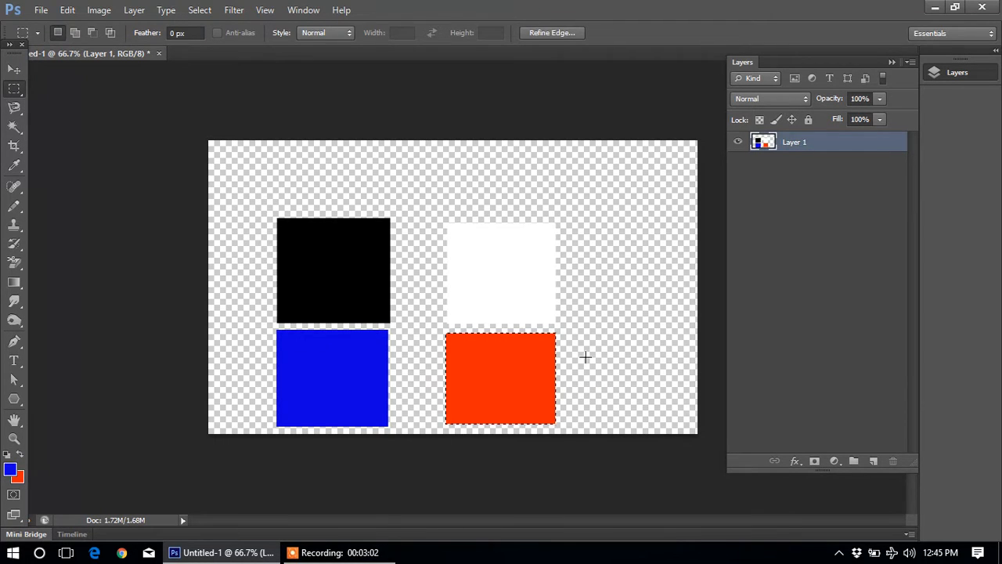
{"action": "key", "text": "ctrl+d"}
Swap the foreground and background colors so orange-red is in front, keeping the Rectangular Marquee tool active
{"action": "left_click", "coordinate": [22, 455]}
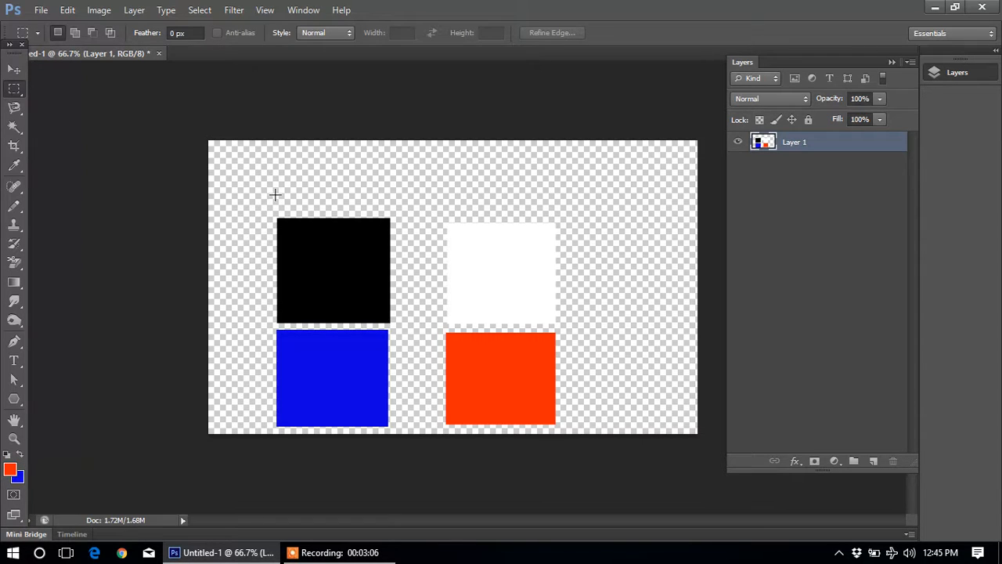
{"action": "right_click", "coordinate": [14, 90]}
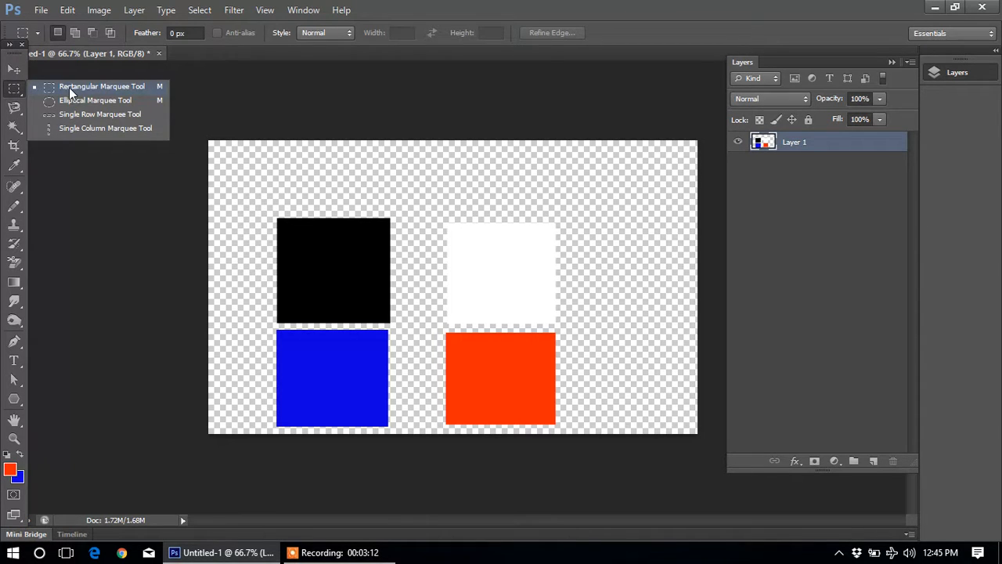
{"action": "left_click", "coordinate": [265, 113]}
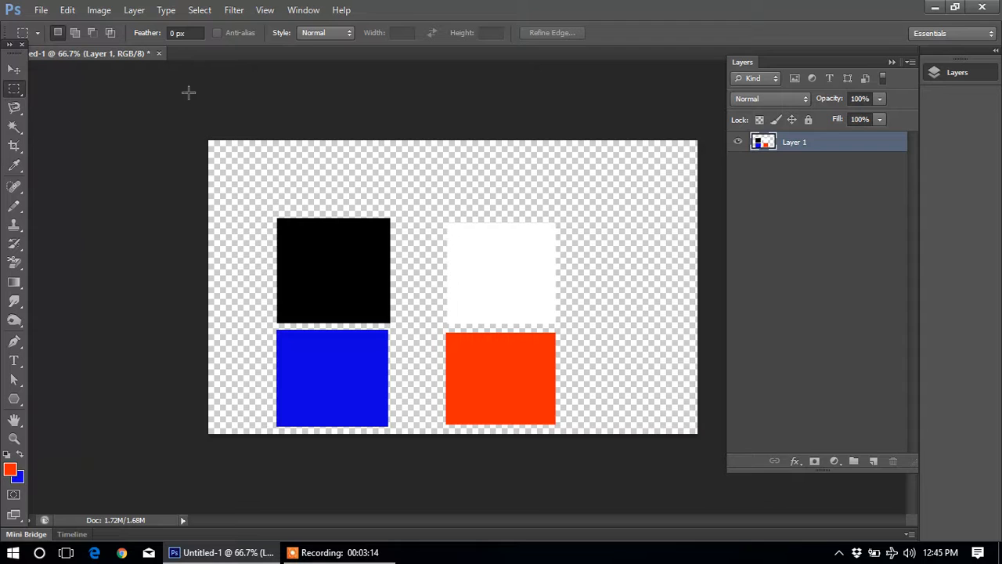
Close the document without saving and create a new 1000 × 600 pixel document with a transparent background
{"action": "left_click", "coordinate": [159, 56]}
{"action": "left_click", "coordinate": [519, 219]}
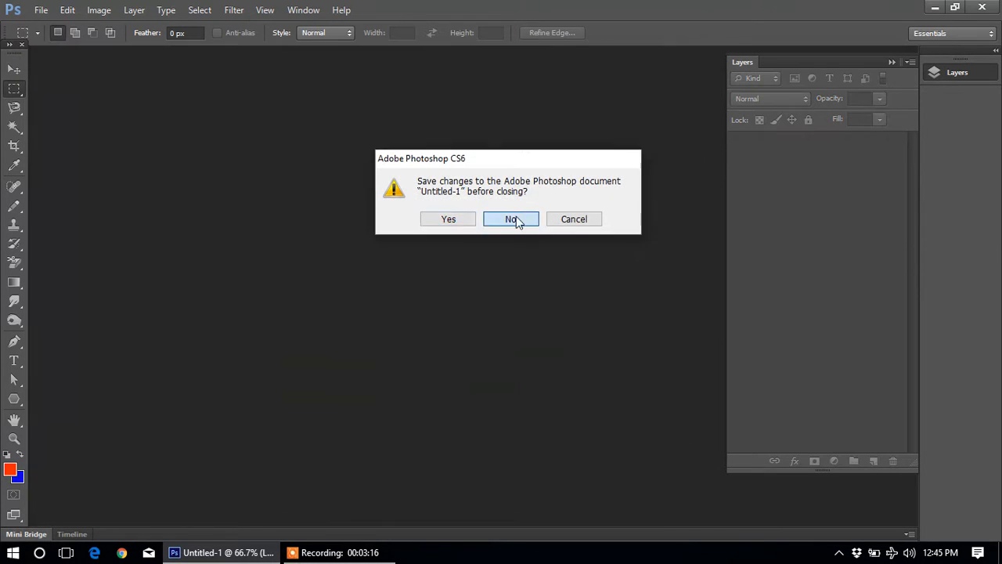
{"action": "left_click", "coordinate": [40, 10]}
{"action": "left_click", "coordinate": [53, 26]}
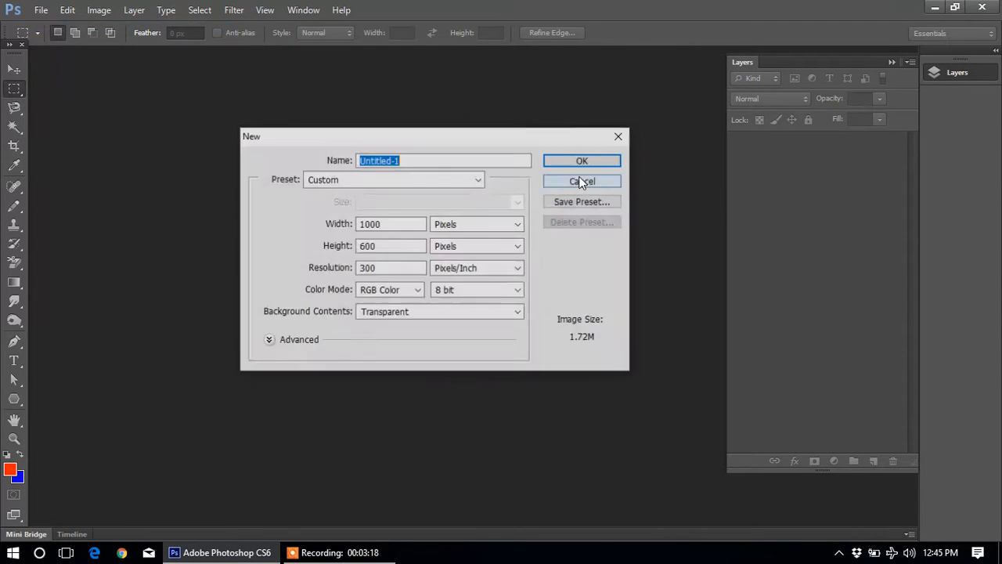
{"action": "left_click", "coordinate": [583, 162]}
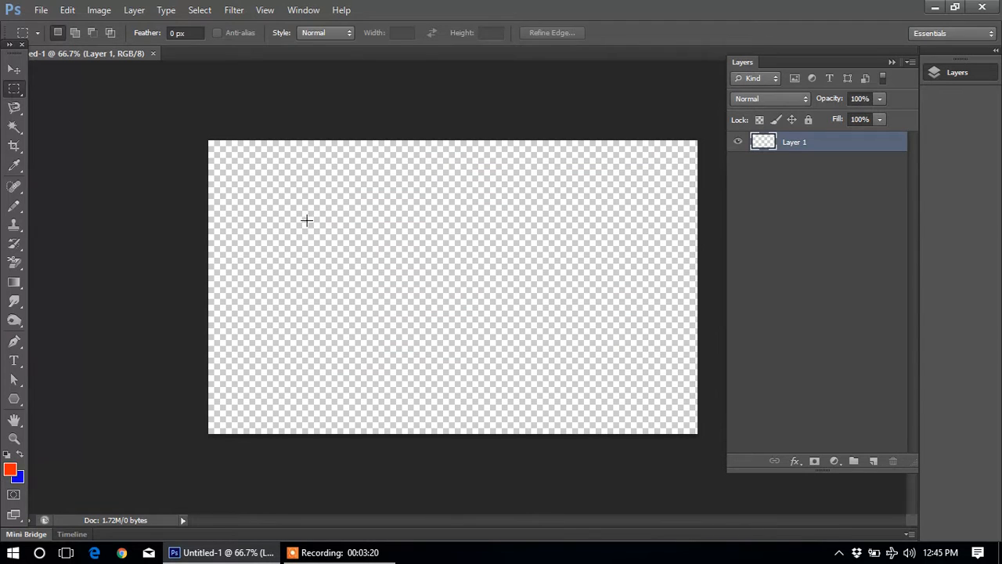
{"action": "key", "text": "z"}
{"action": "left_click", "coordinate": [537, 244]}
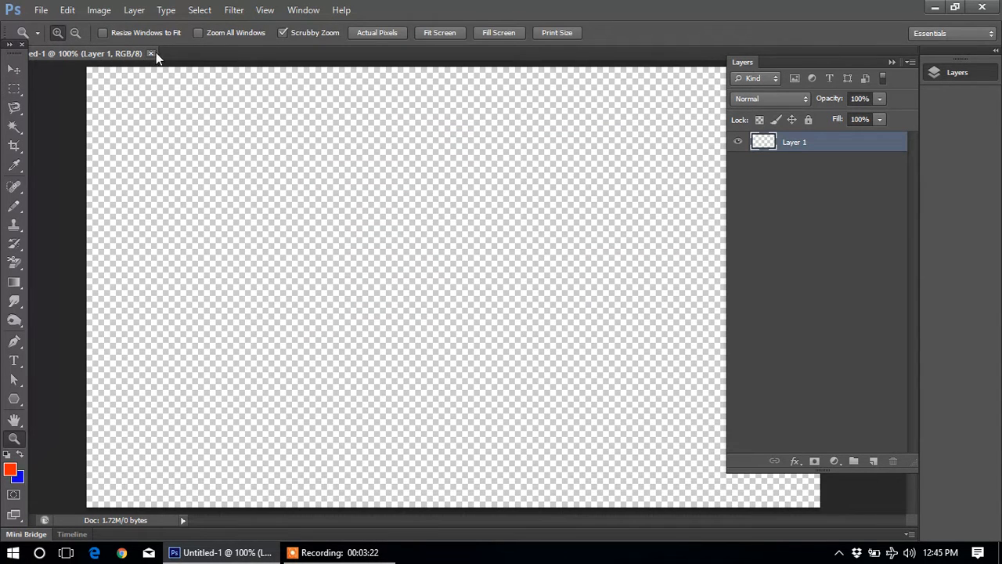
Close the transparent document and create a new 1000 × 600 pixel document with a white background
{"action": "left_click", "coordinate": [151, 53]}
{"action": "left_click", "coordinate": [41, 10]}
{"action": "left_click", "coordinate": [54, 26]}
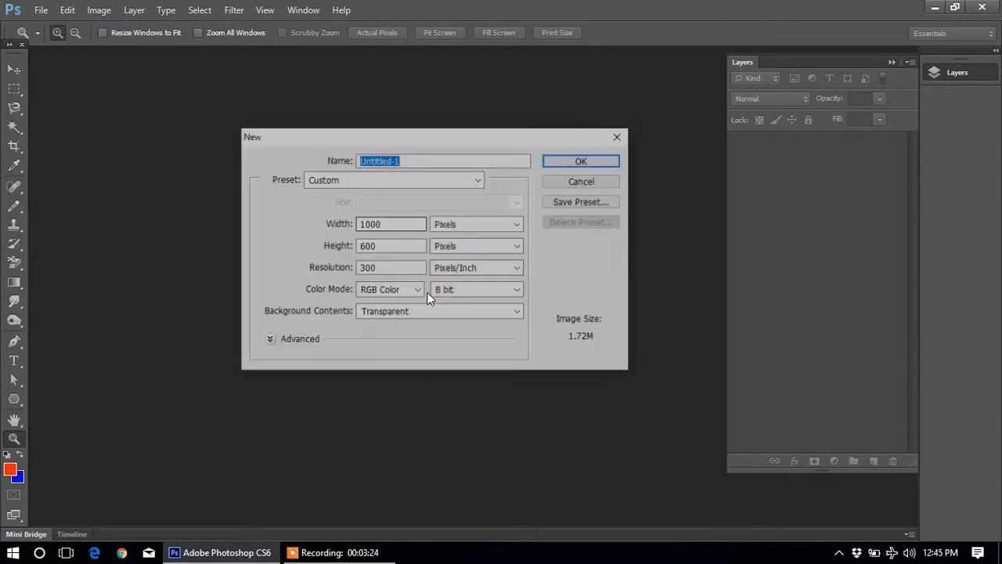
{"action": "left_click", "coordinate": [408, 310]}
{"action": "left_click", "coordinate": [383, 326]}
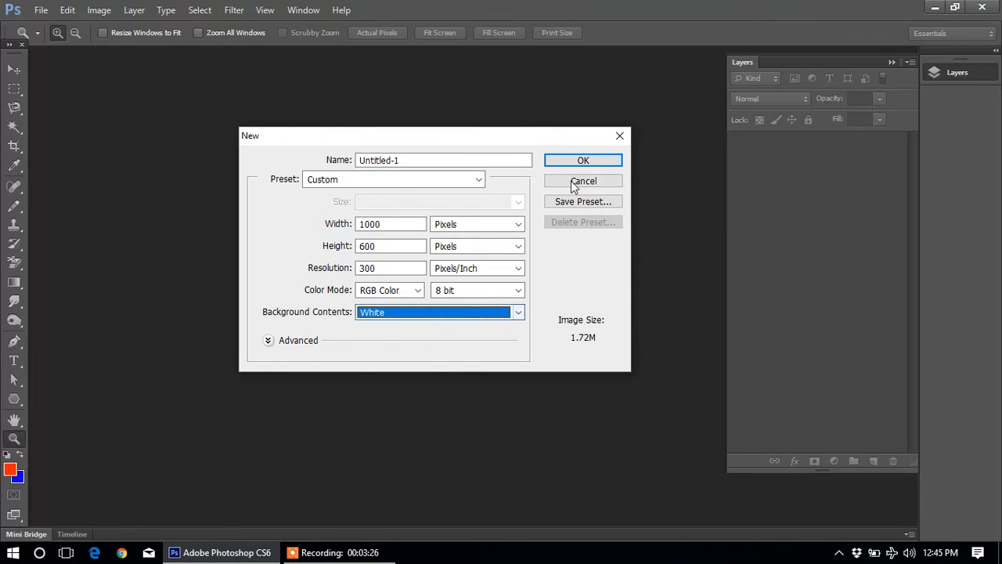
{"action": "left_click", "coordinate": [560, 164]}
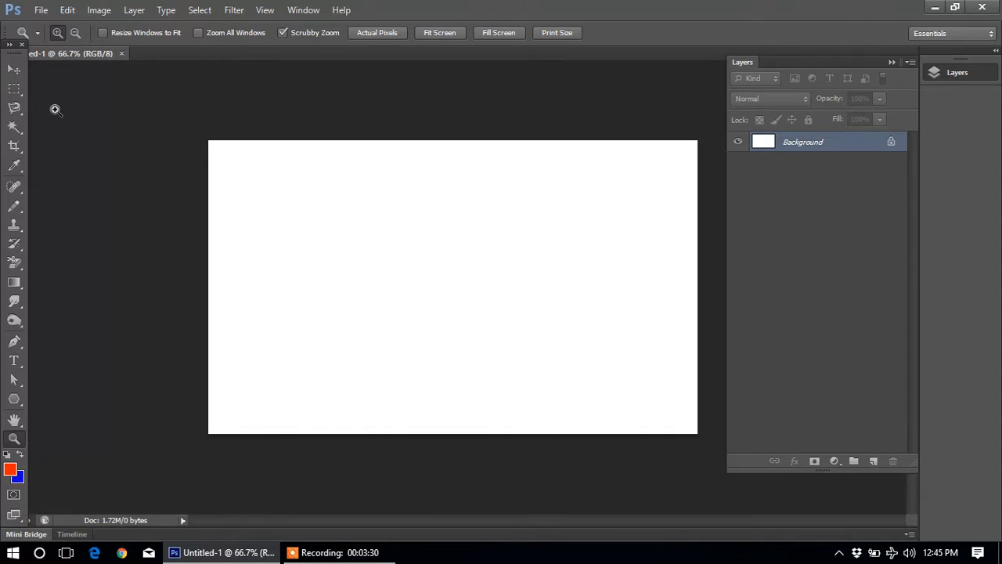
Select a rectangular area left of the canvas center, fill it with the orange-red foreground color, and deselect
{"action": "left_click", "coordinate": [16, 91]}
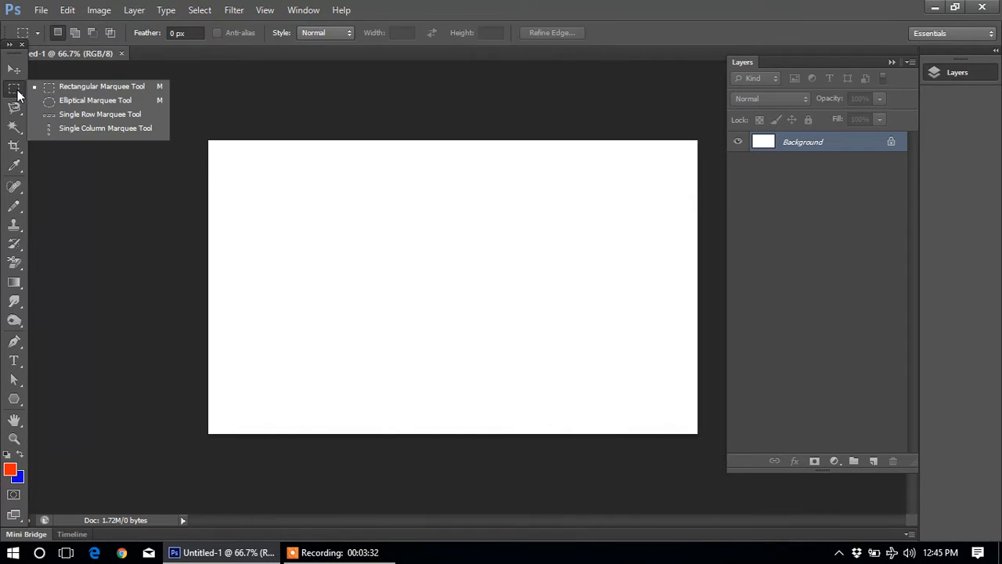
{"action": "left_click", "coordinate": [56, 89]}
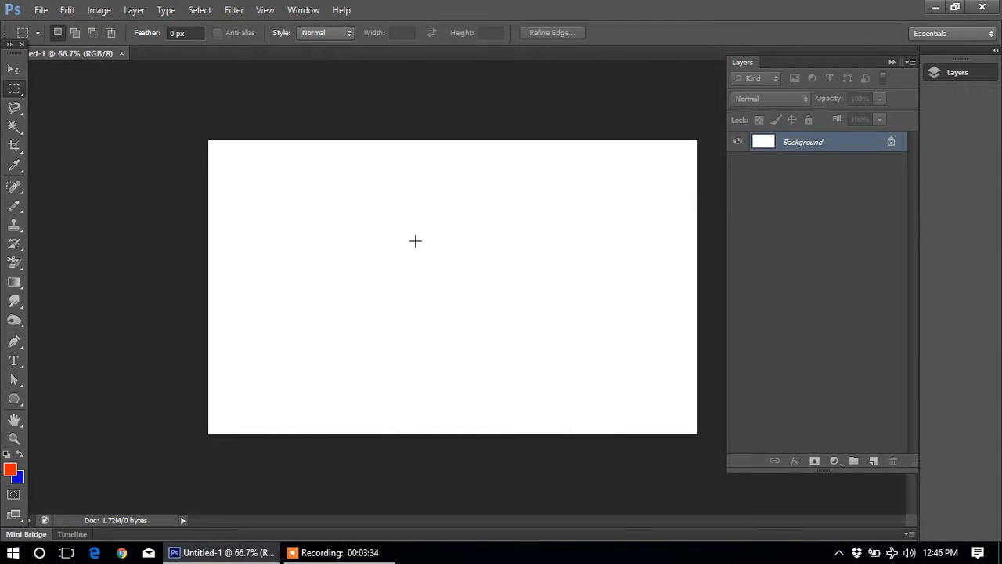
{"action": "left_click_drag", "start_coordinate": [413, 271], "coordinate": [438, 301]}
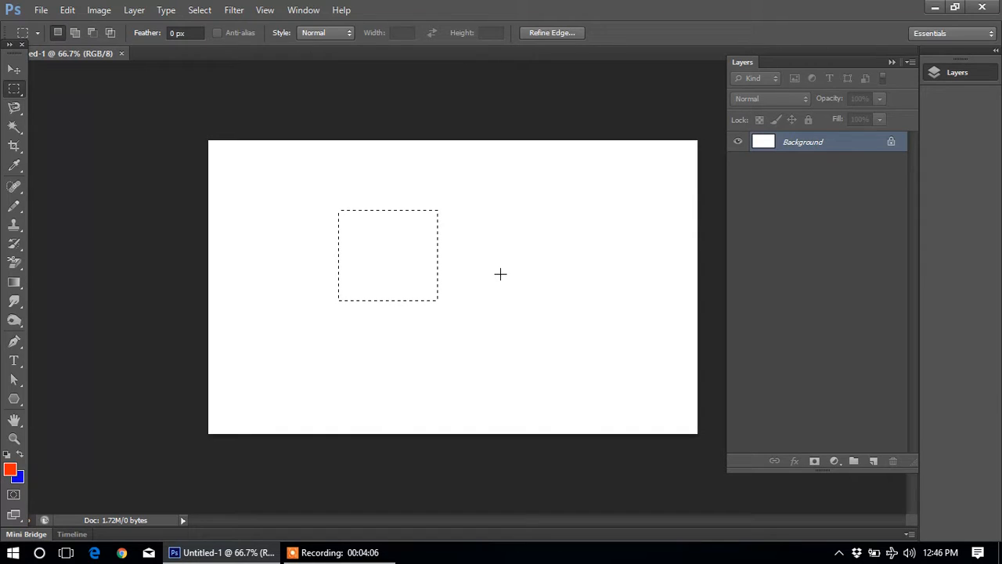
{"action": "key", "text": "alt+BackSpace"}
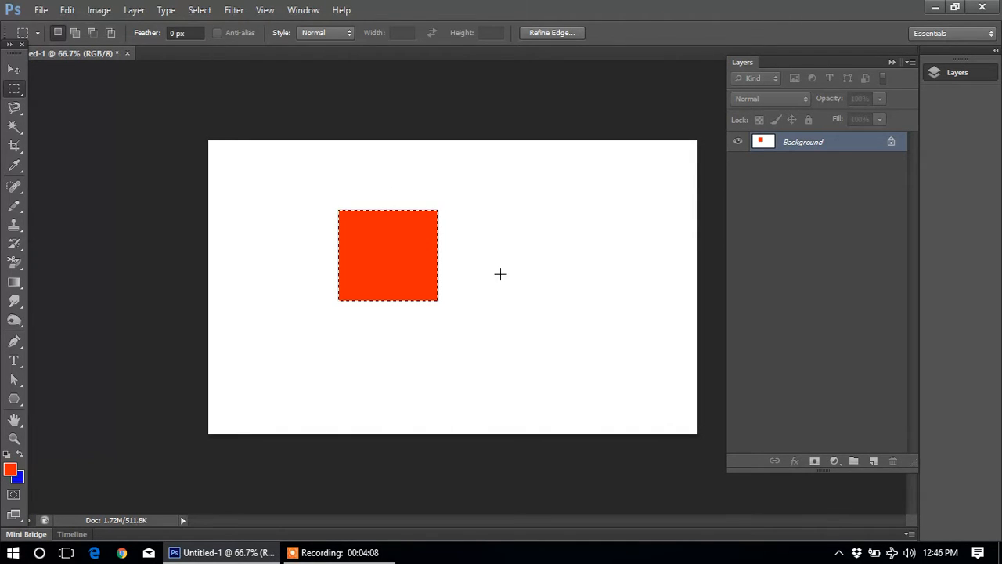
{"action": "key", "text": "ctrl+d"}
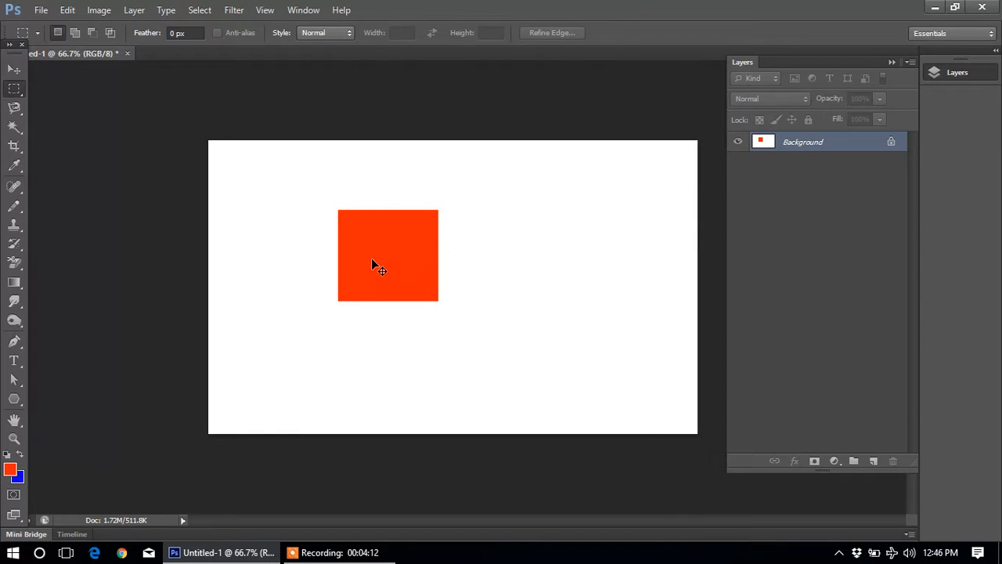
Reselect the area of the orange-red rectangle and deselect it again
{"action": "key", "text": "ctrl+shift+d"}
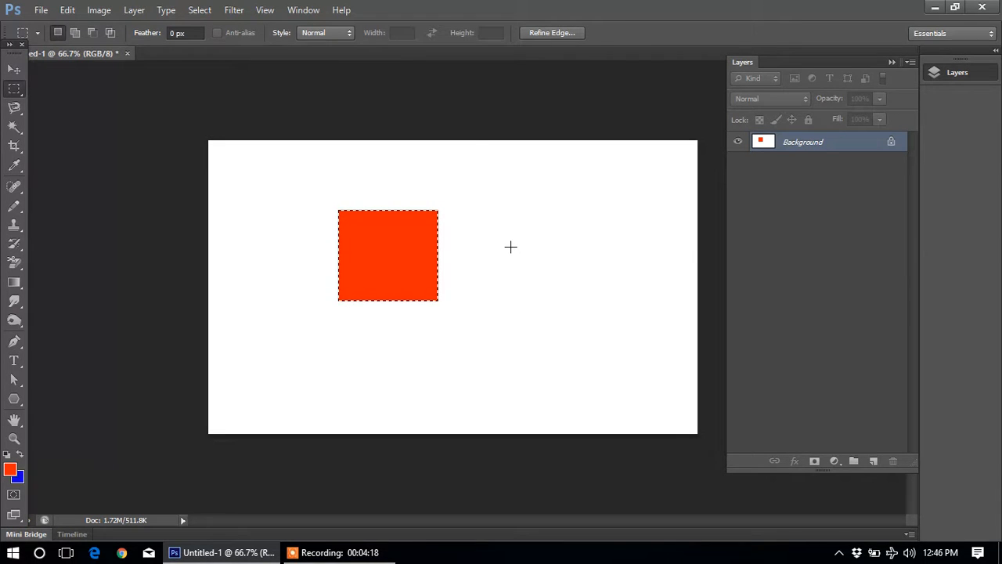
{"action": "right_click", "coordinate": [398, 223]}
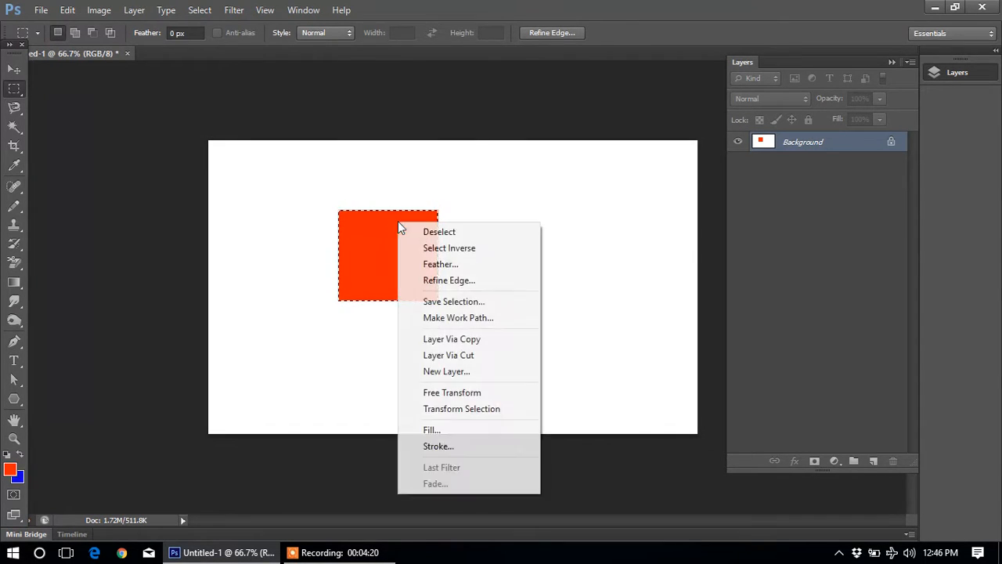
{"action": "left_click", "coordinate": [450, 234]}
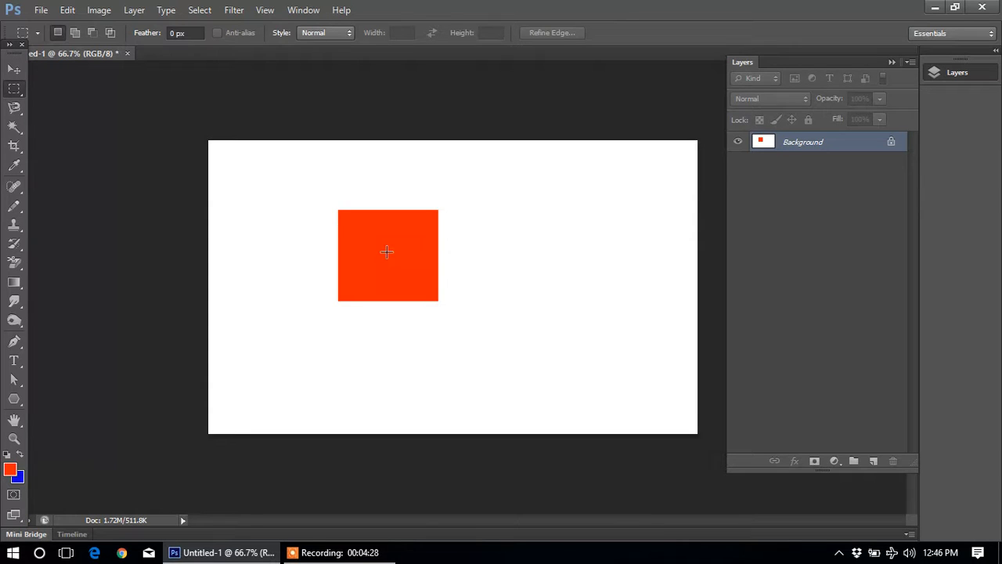
Try to move the orange-red rectangle on the Background layer, and undo its fill and selection
{"action": "left_click", "coordinate": [16, 70]}
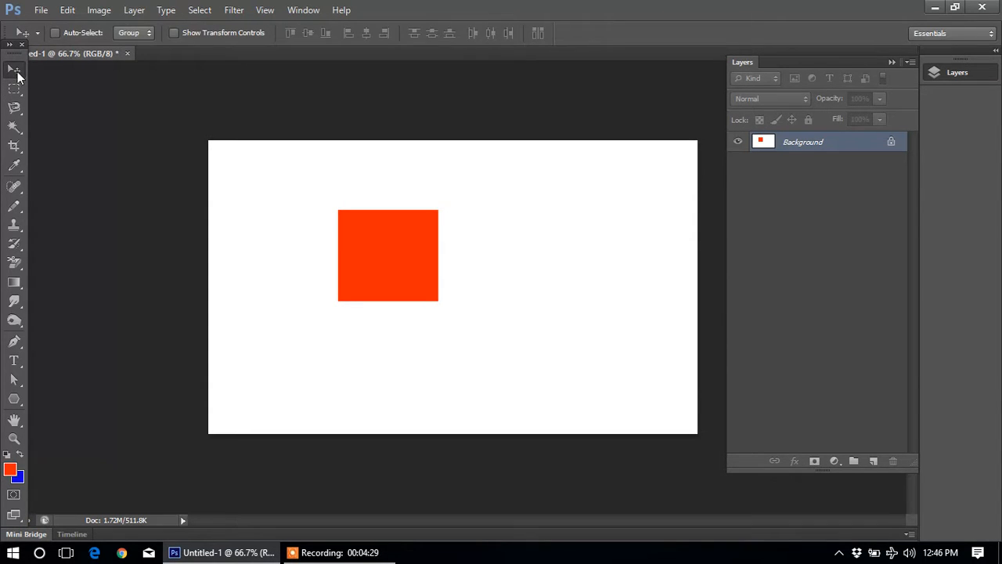
{"action": "left_click", "coordinate": [309, 231]}
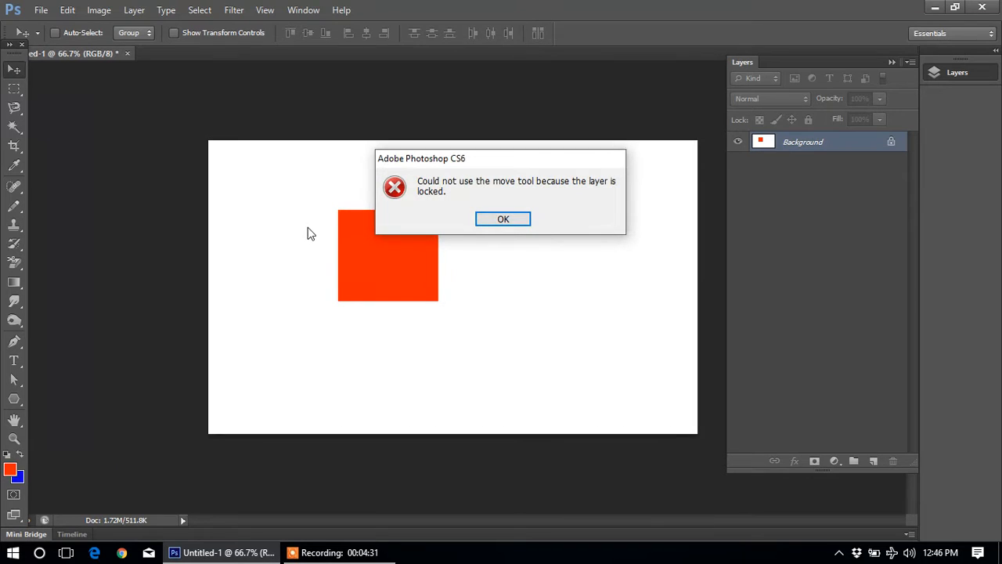
{"action": "left_click", "coordinate": [528, 220]}
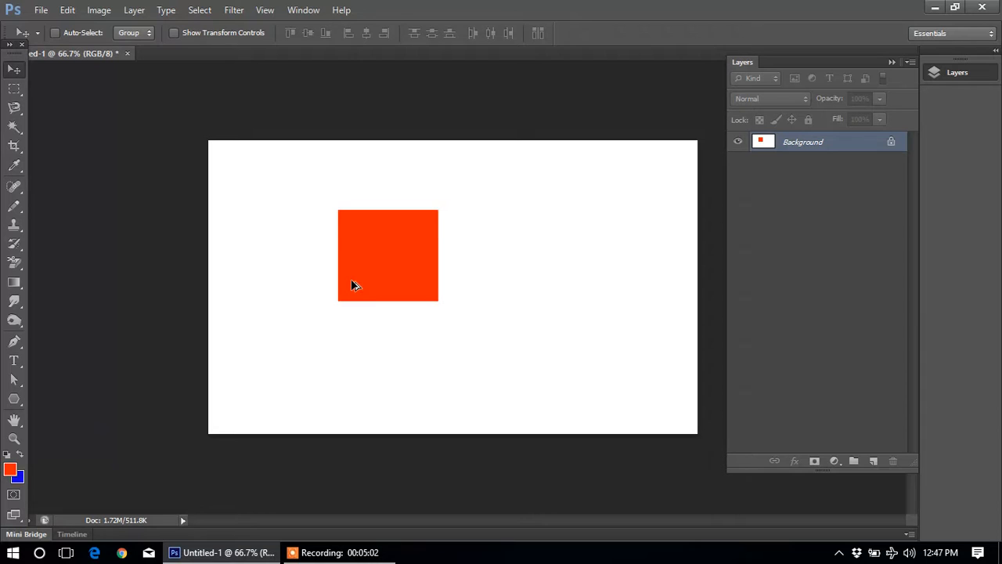
{"action": "key", "text": "ctrl+alt+z"}
{"action": "key", "text": "ctrl+alt+z"}
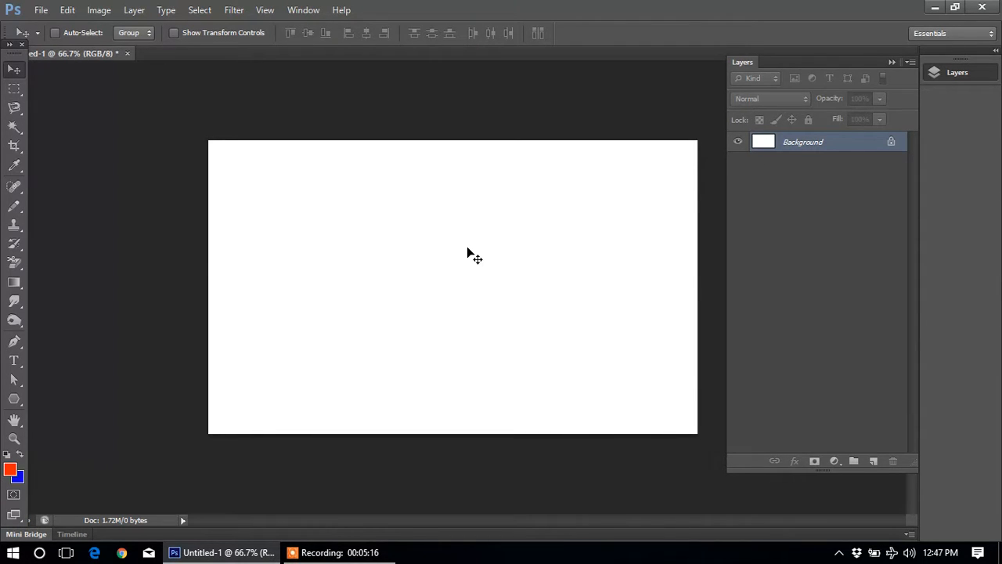
Create a new layer named Box with an orange color label
{"action": "key", "text": "ctrl+shift+n"}
{"action": "left_click_drag", "start_coordinate": [368, 321], "coordinate": [421, 226]}
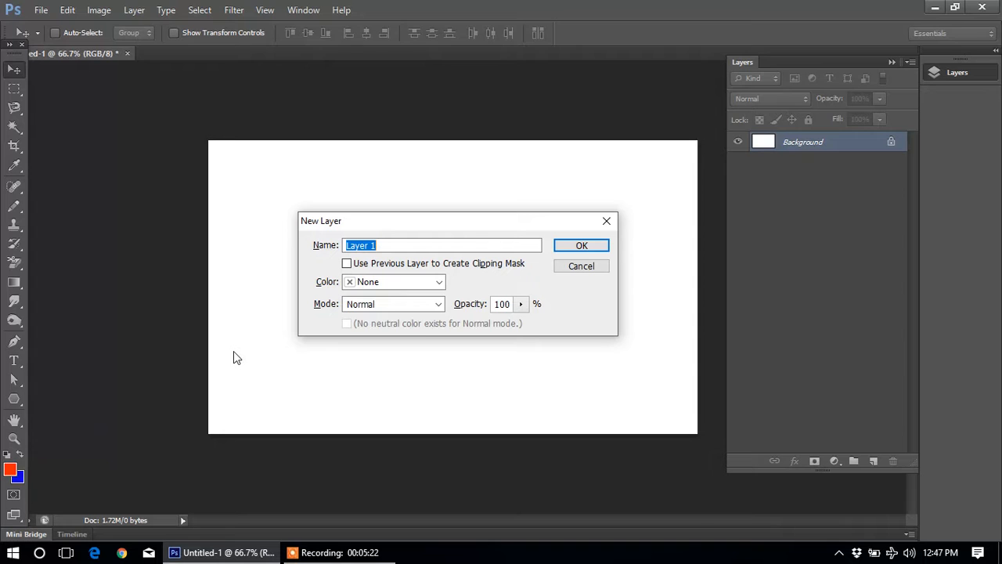
{"action": "type", "text": "Box"}
{"action": "left_click", "coordinate": [393, 281]}
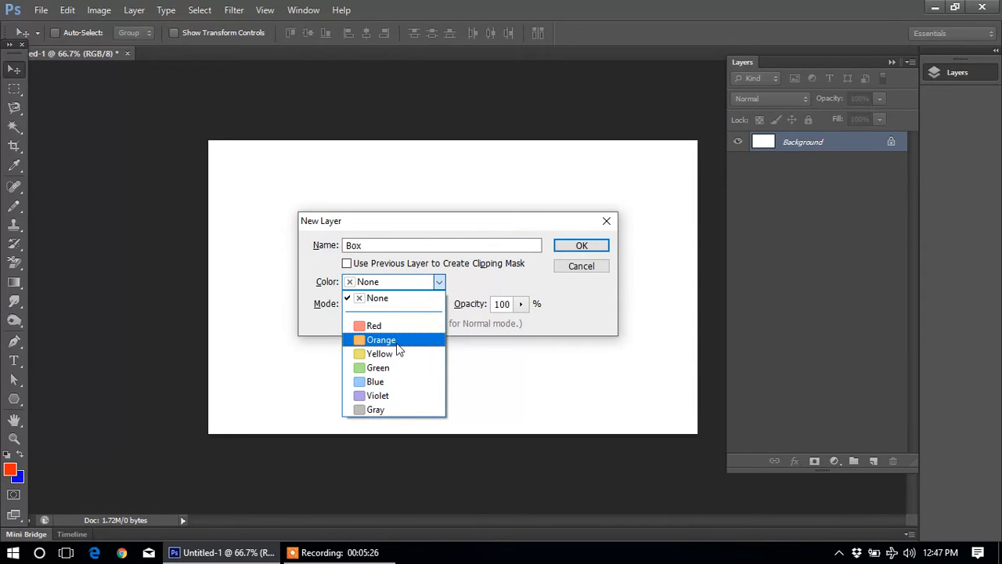
{"action": "left_click", "coordinate": [397, 344]}
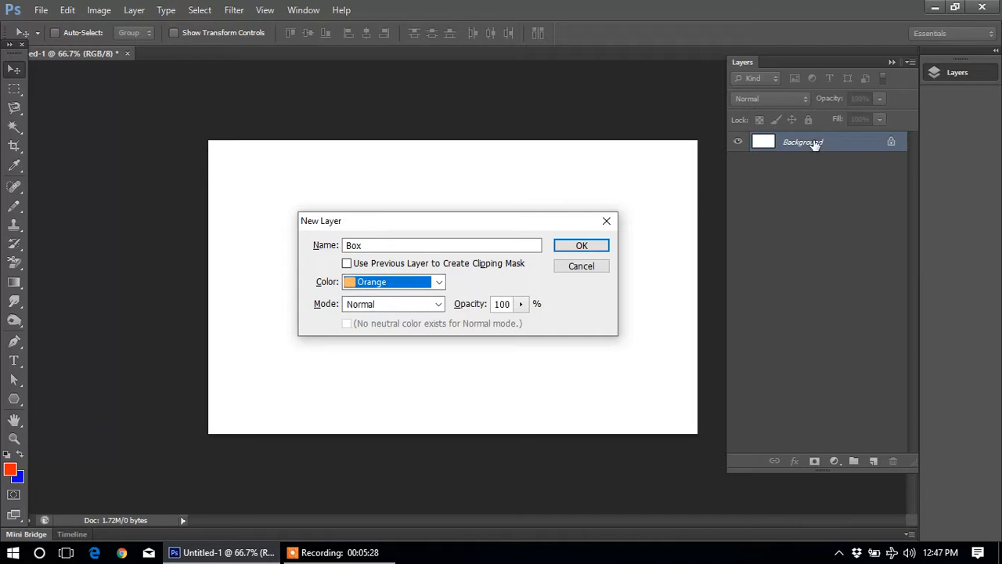
{"action": "left_click", "coordinate": [582, 246]}
{"action": "left_click", "coordinate": [833, 202]}
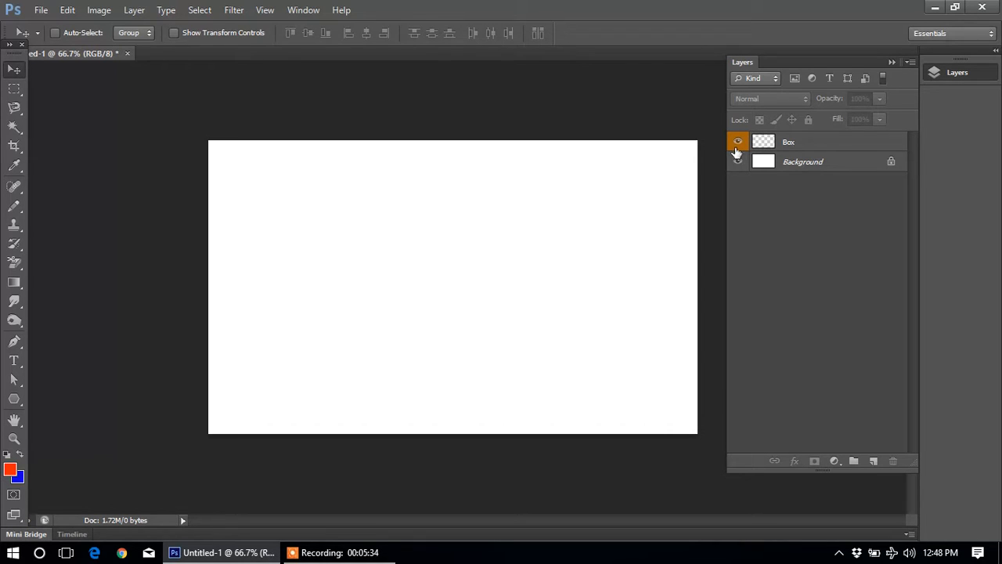
On the Box layer, select a rectangular area near the canvas center, fill it with the orange-red foreground color, and deselect
{"action": "left_click", "coordinate": [789, 148]}
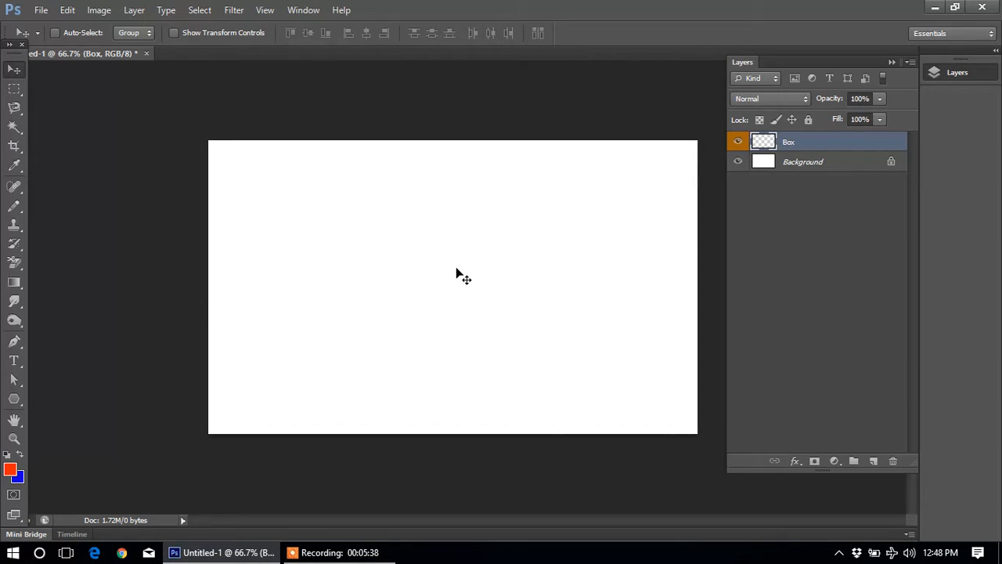
{"action": "left_click", "coordinate": [13, 90]}
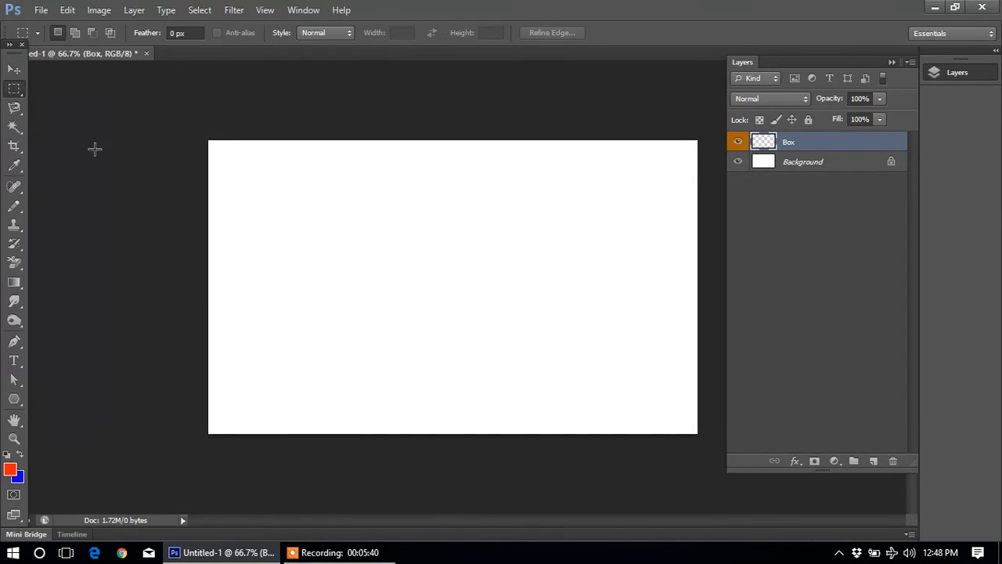
{"action": "left_click_drag", "start_coordinate": [390, 225], "coordinate": [496, 325]}
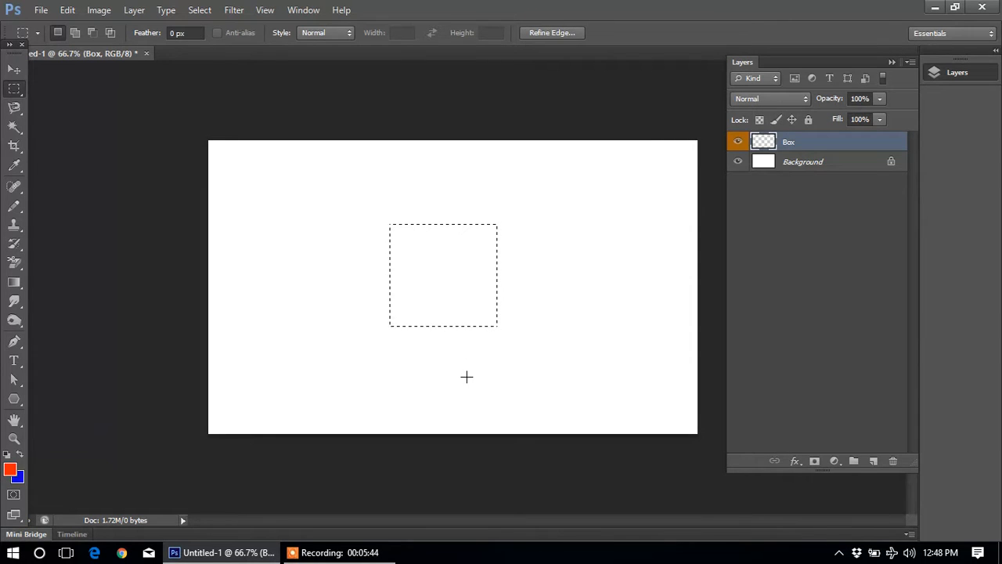
{"action": "key", "text": "alt+BackSpace"}
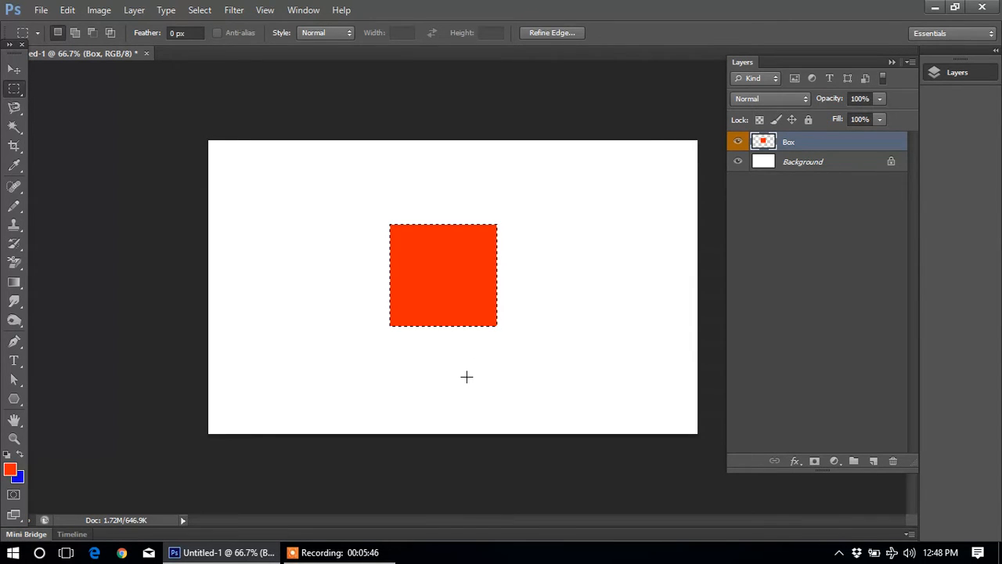
{"action": "right_click", "coordinate": [462, 255]}
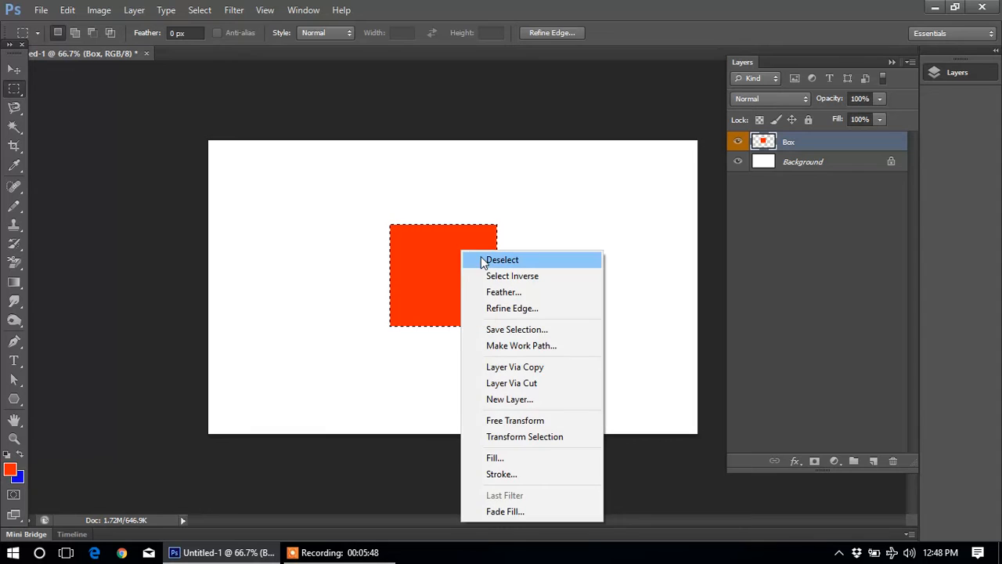
{"action": "left_click", "coordinate": [489, 259]}
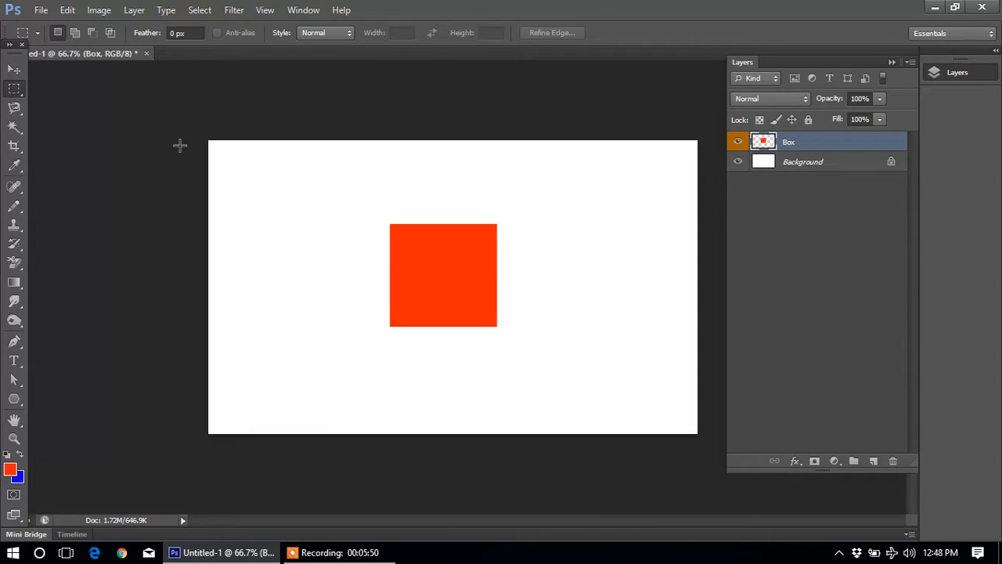
Move the orange-red rectangle on the Box layer to the lower-left corner of the canvas
{"action": "left_click", "coordinate": [13, 72]}
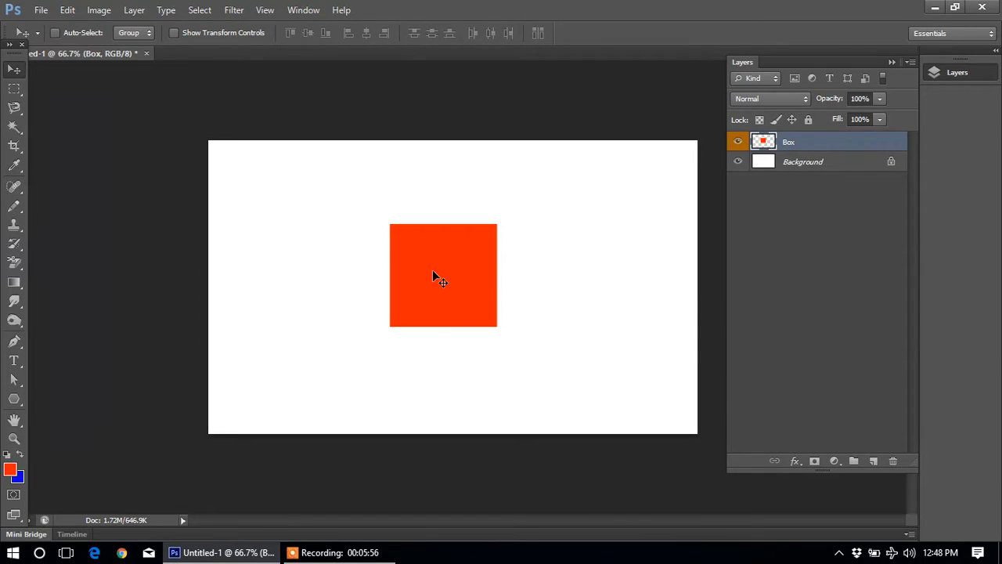
{"action": "left_click_drag", "start_coordinate": [436, 272], "coordinate": [347, 271]}
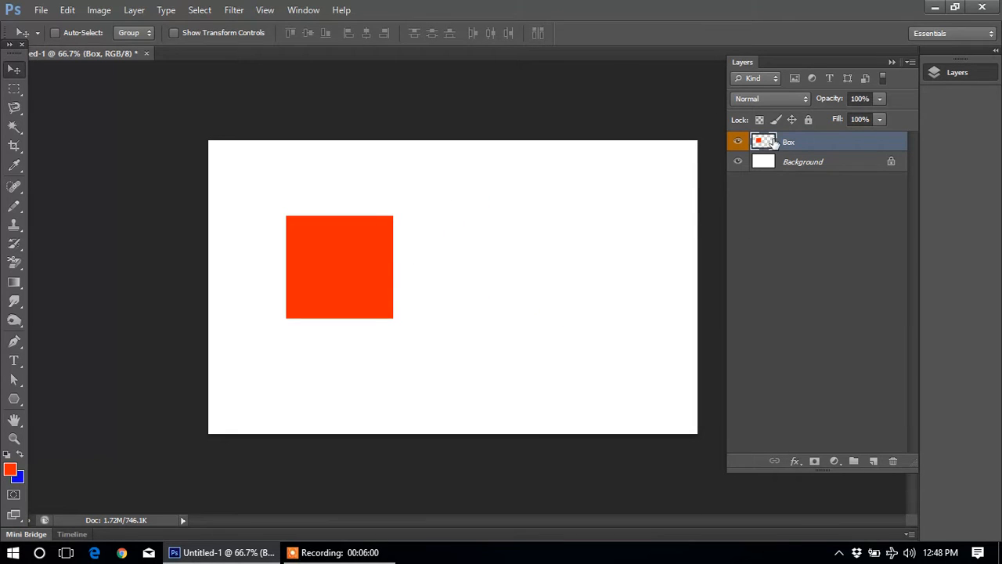
{"action": "left_click", "coordinate": [814, 167]}
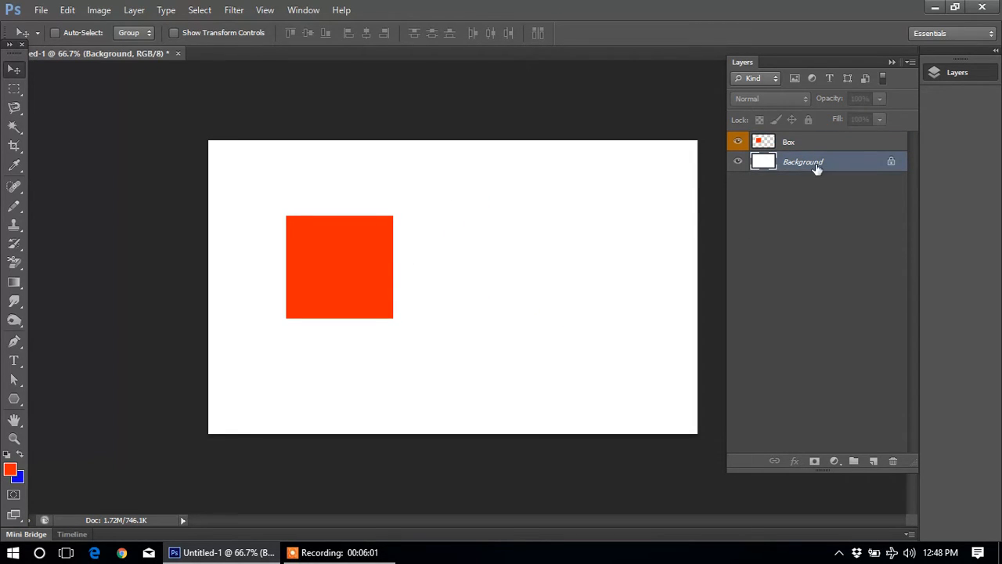
{"action": "left_click", "coordinate": [778, 149]}
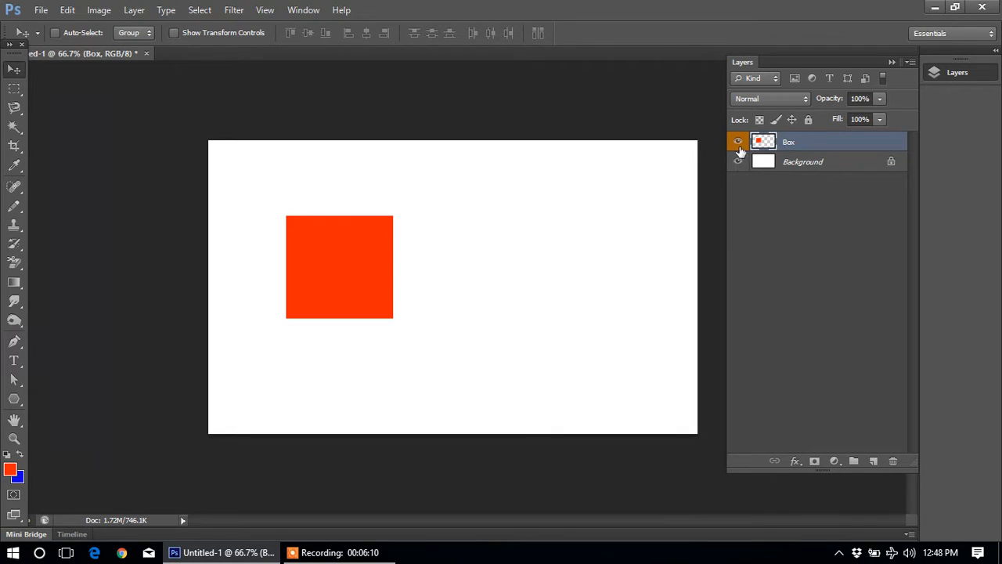
{"action": "left_click_drag", "start_coordinate": [376, 263], "coordinate": [301, 361]}
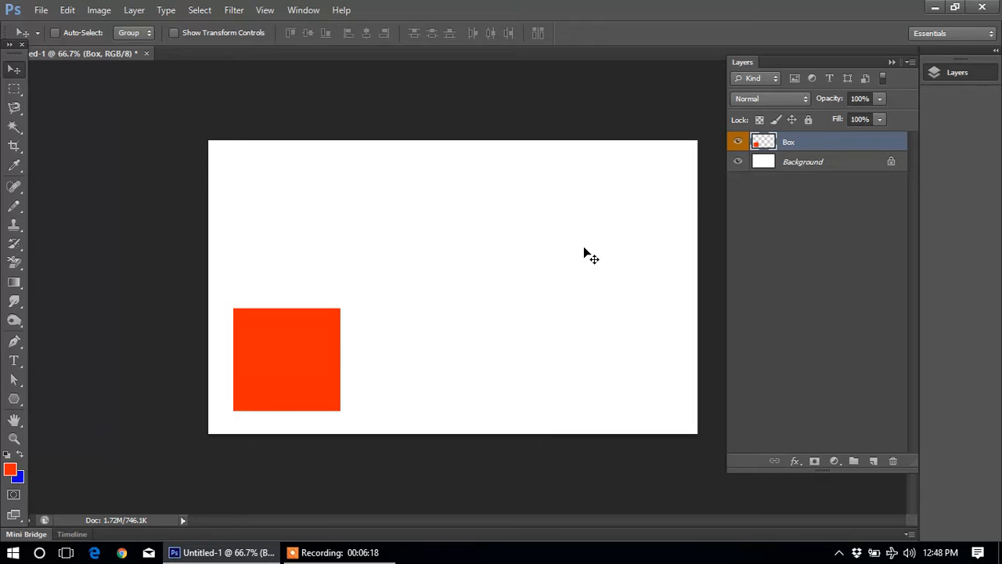
Create a new layer named box2 with a blue color label directly above the Background layer
{"action": "left_click", "coordinate": [790, 164]}
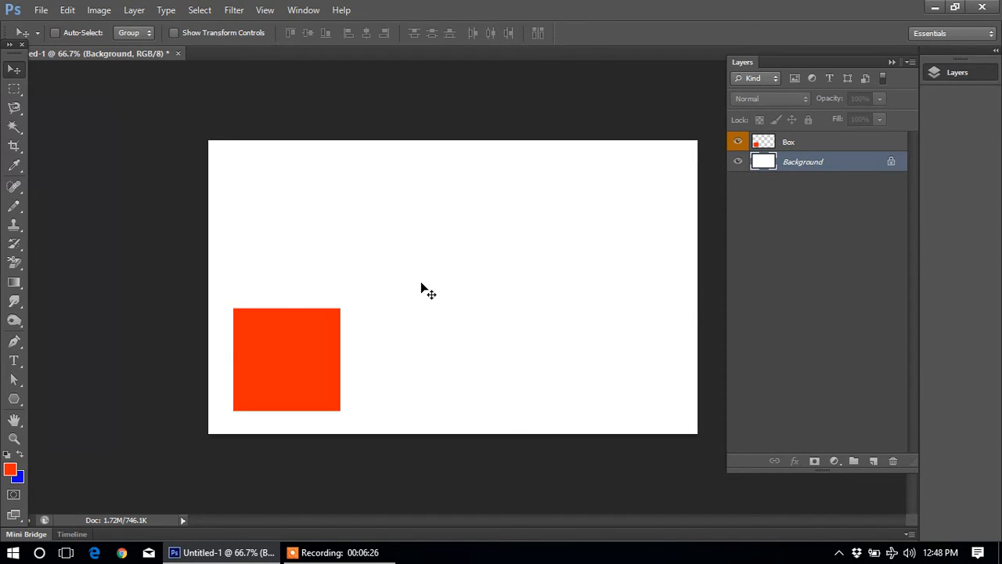
{"action": "key", "text": "ctrl+shift+n"}
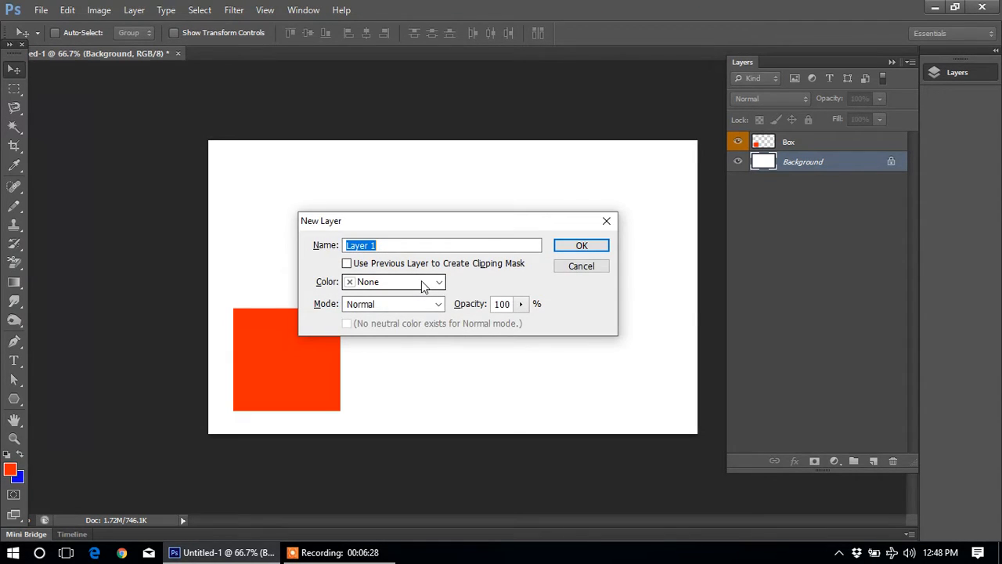
{"action": "type", "text": "box2"}
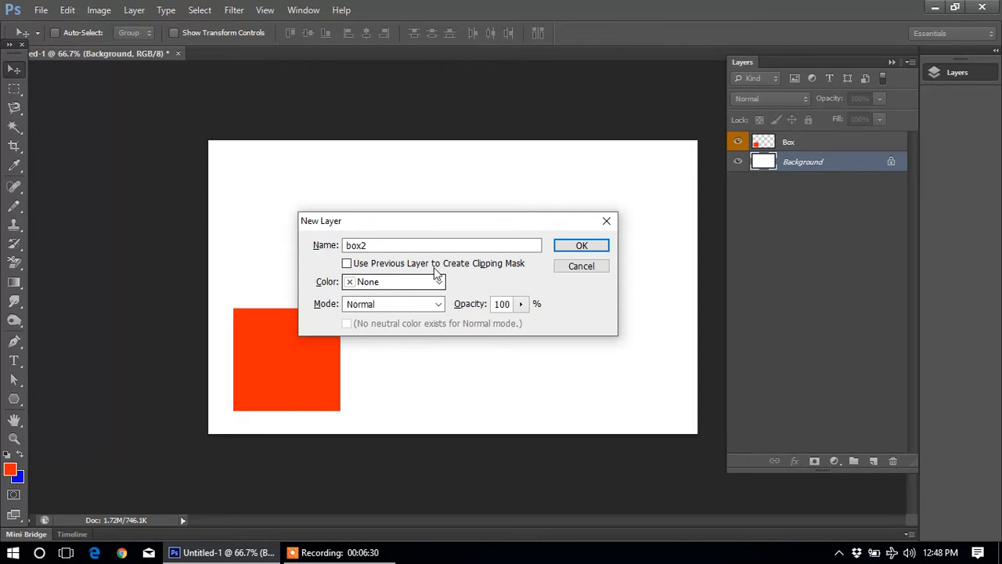
{"action": "left_click", "coordinate": [400, 283]}
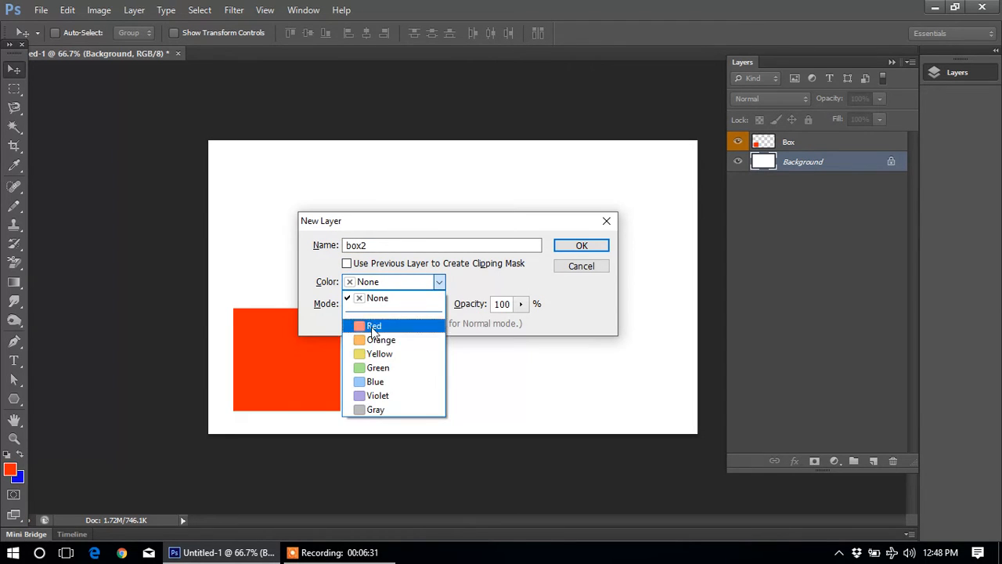
{"action": "left_click", "coordinate": [396, 382]}
{"action": "left_click", "coordinate": [577, 246]}
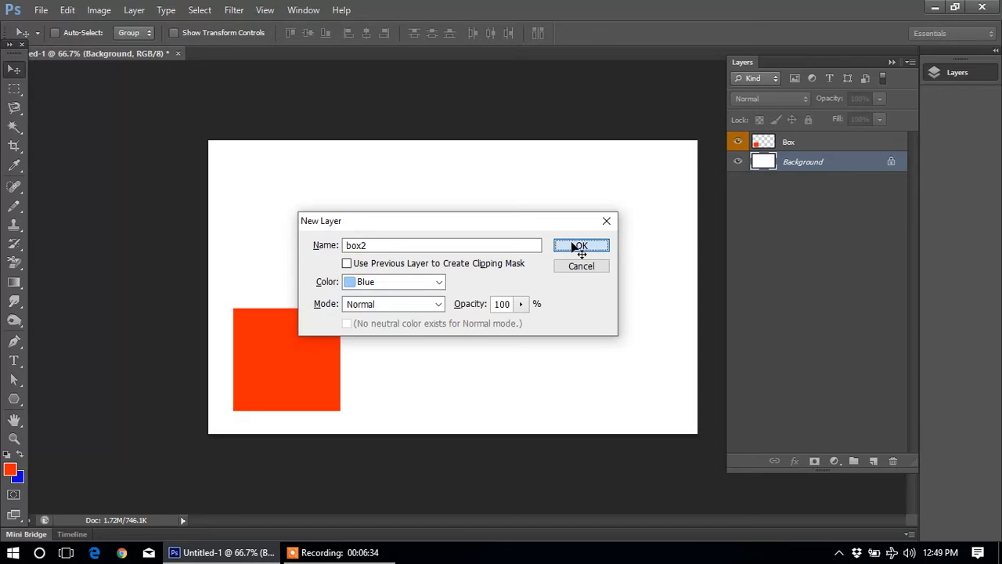
On the box2 layer, select a rectangular area right of the canvas center, fill it with the blue background color, and deselect
{"action": "left_click", "coordinate": [15, 91]}
{"action": "left_click_drag", "start_coordinate": [478, 252], "coordinate": [592, 362]}
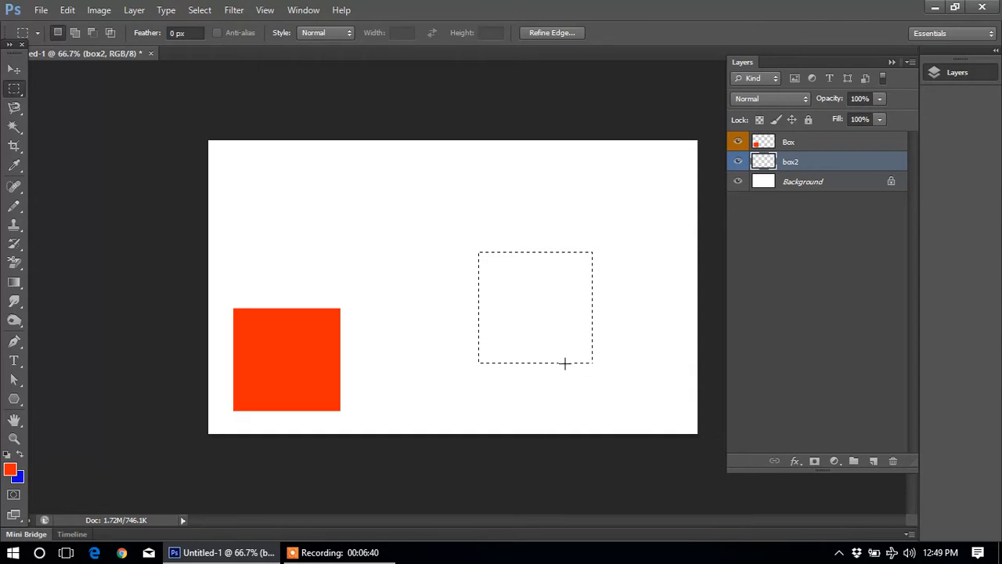
{"action": "key", "text": "ctrl+BackSpace"}
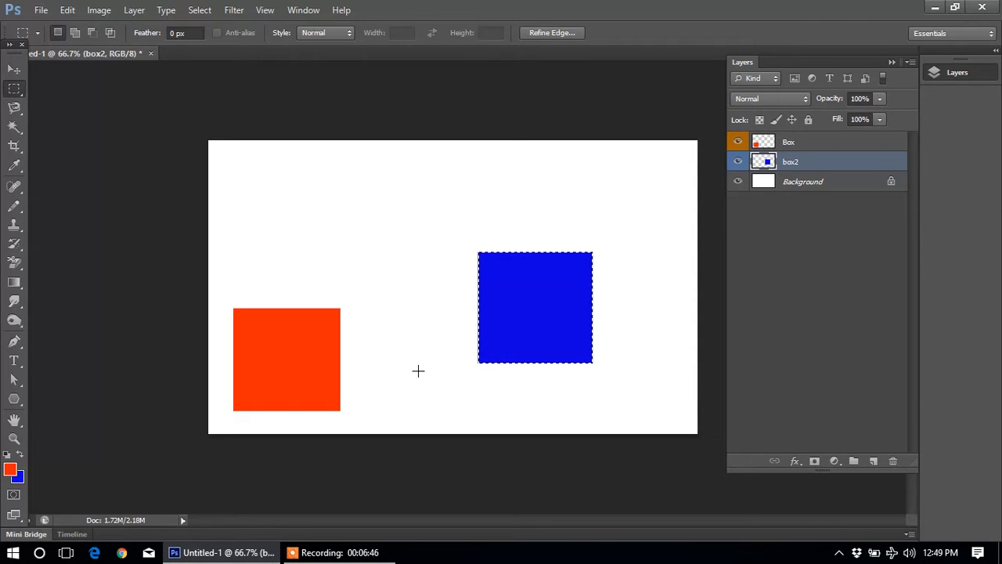
{"action": "right_click", "coordinate": [506, 315]}
{"action": "left_click", "coordinate": [568, 43]}
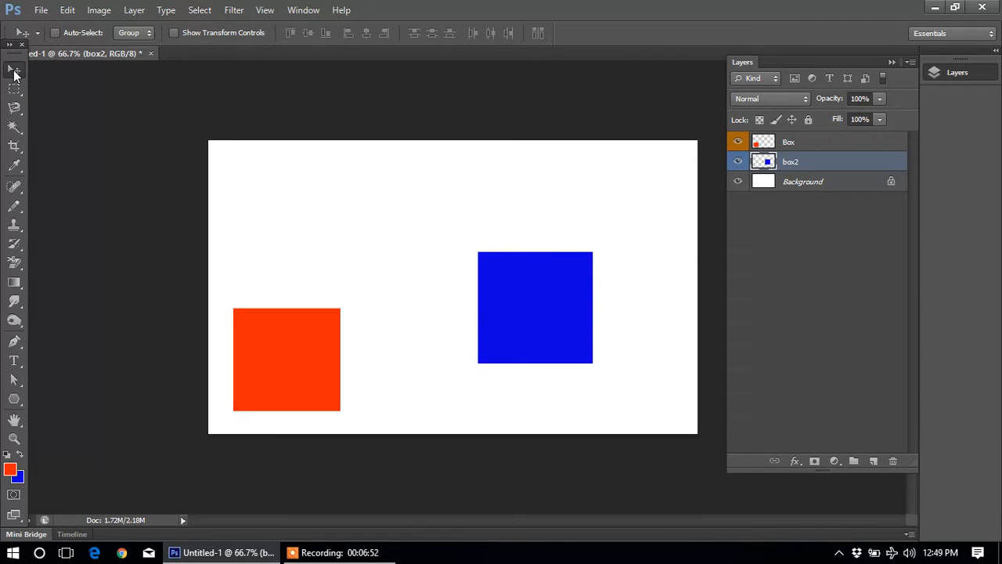
Move the blue square on box2 slightly up and left, and the orange-red box on the Box layer slightly up and right
{"action": "left_click_drag", "start_coordinate": [534, 308], "coordinate": [520, 277]}
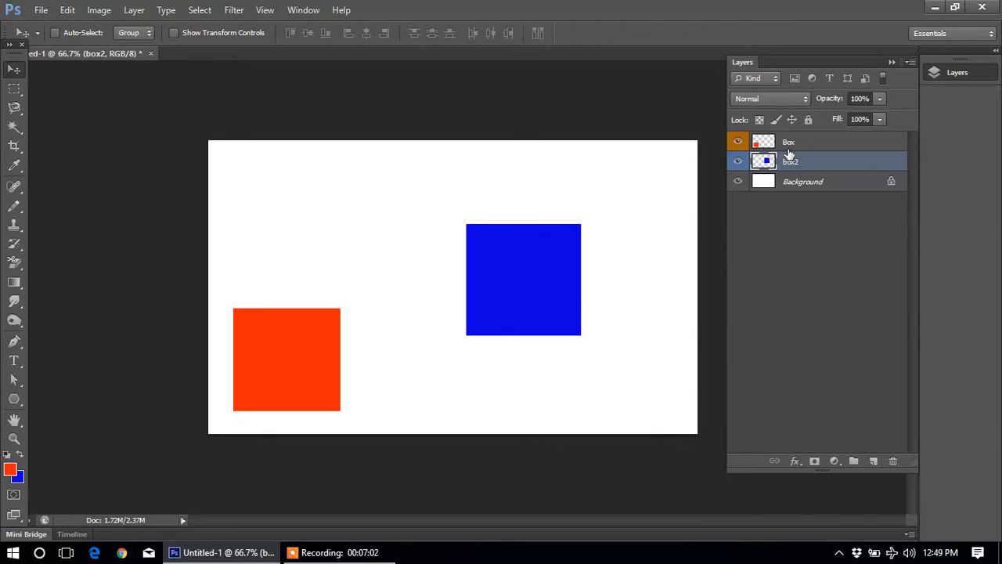
{"action": "left_click", "coordinate": [788, 146]}
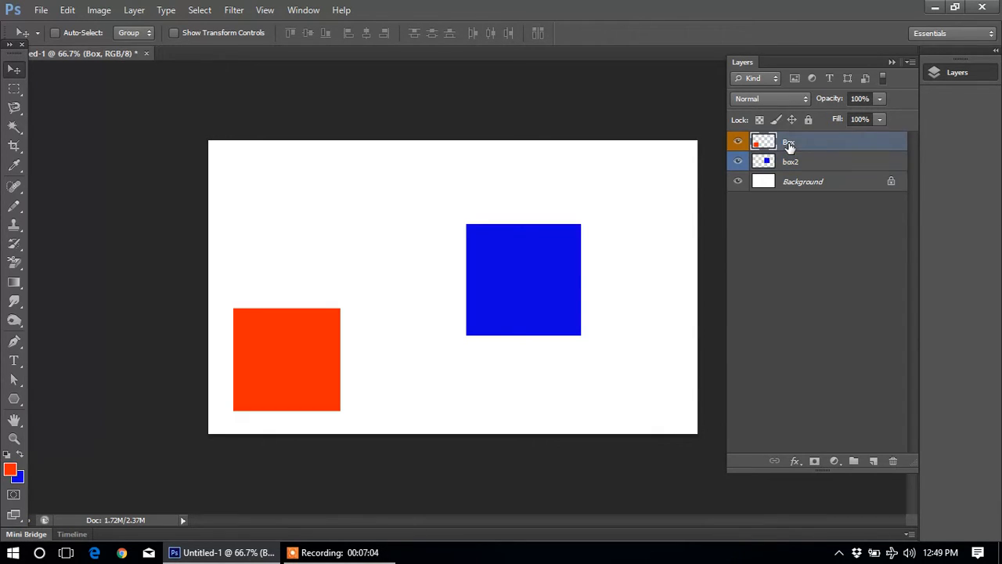
{"action": "left_click_drag", "start_coordinate": [291, 356], "coordinate": [312, 341]}
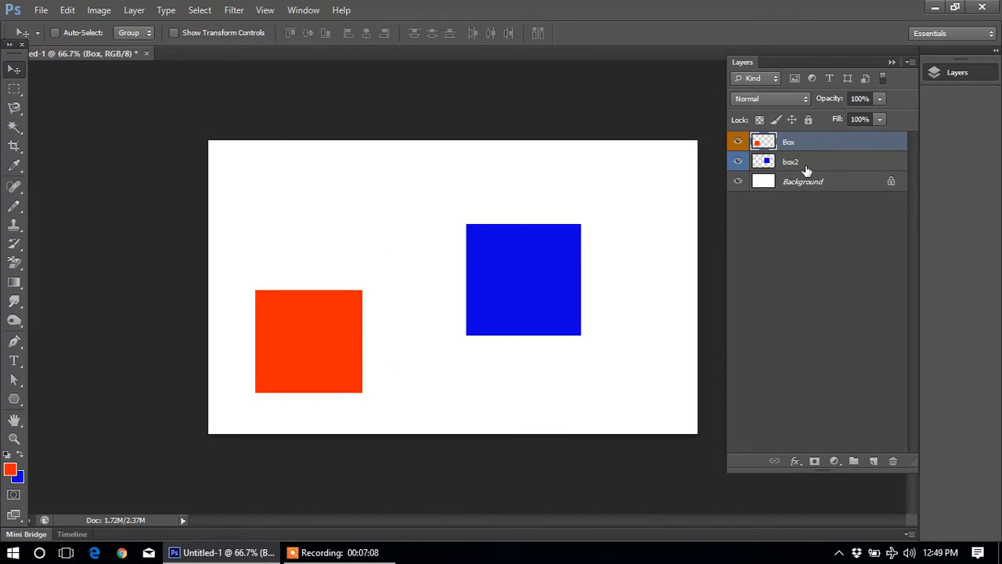
Pick the Box layer through its orange-red box on the canvas and move the box so it overlaps the blue square
{"action": "left_click", "coordinate": [806, 165]}
{"action": "right_click", "coordinate": [329, 306]}
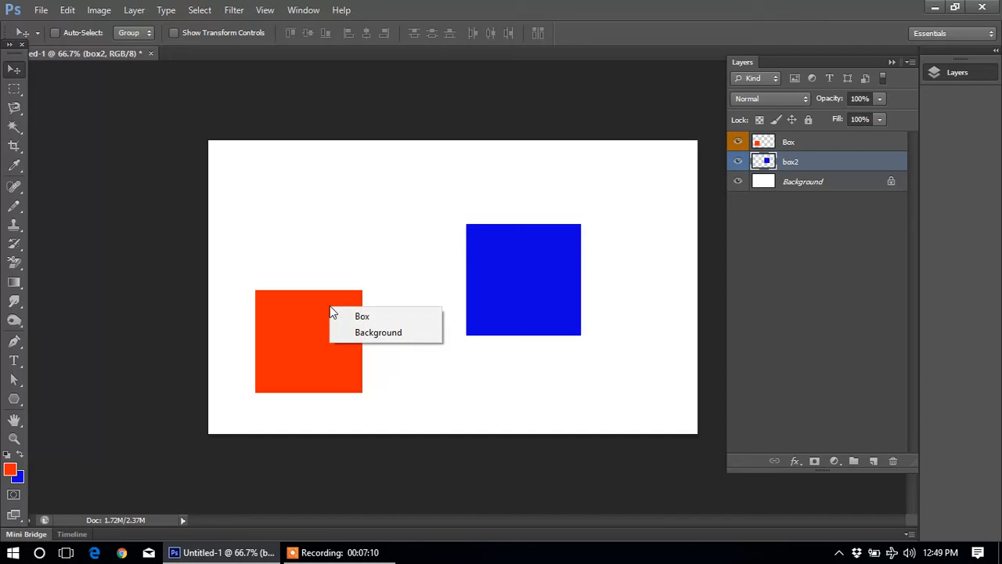
{"action": "left_click", "coordinate": [374, 318]}
{"action": "left_click_drag", "start_coordinate": [328, 326], "coordinate": [515, 280]}
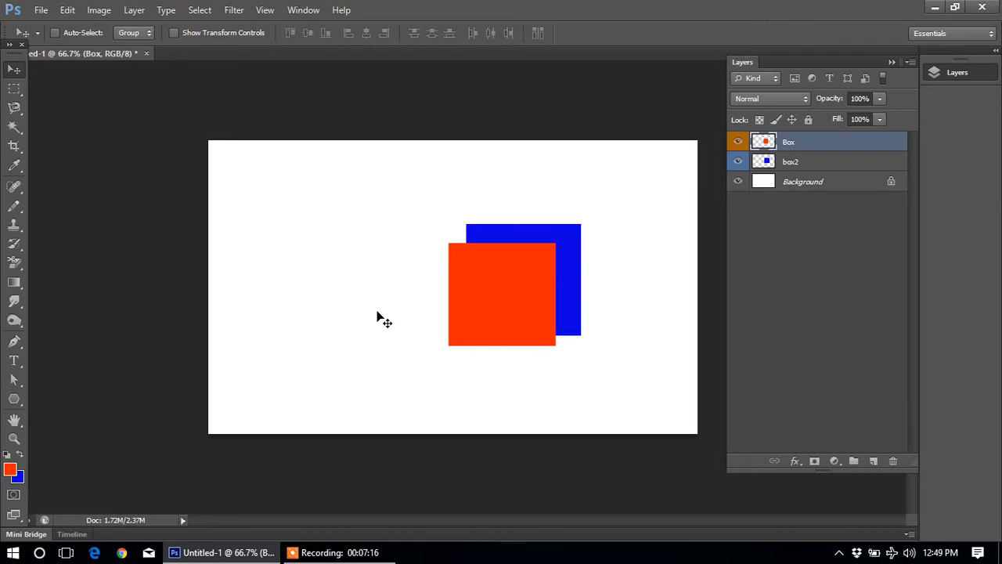
{"action": "key", "text": "z"}
{"action": "left_click", "coordinate": [525, 283]}
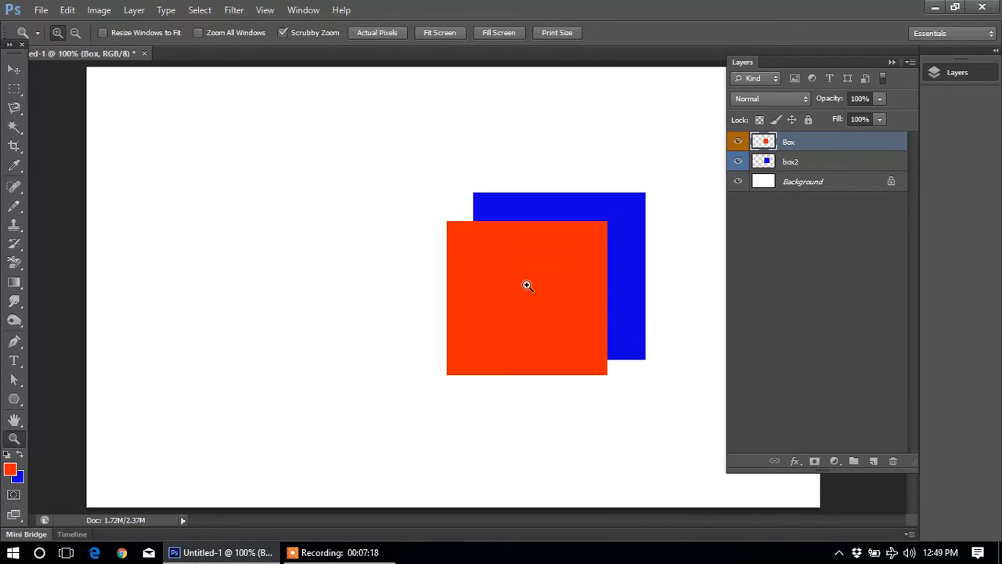
{"action": "left_click", "coordinate": [459, 275], "text": "alt"}
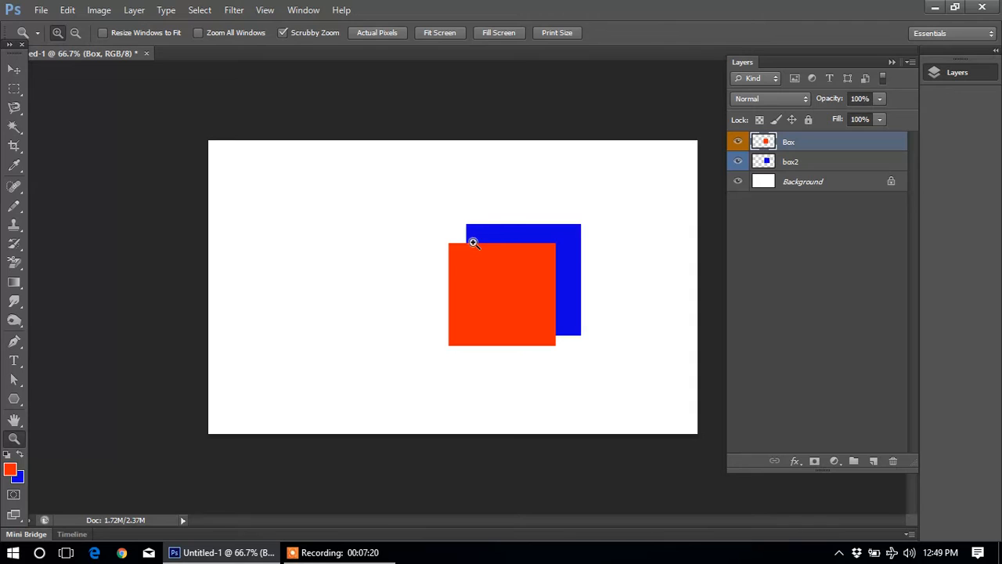
{"action": "key", "text": "v"}
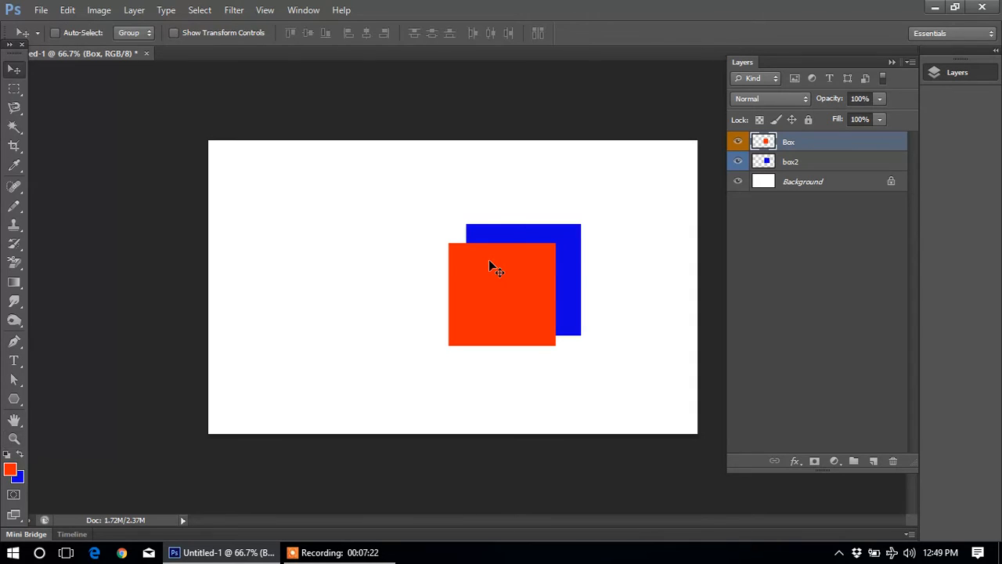
On the Box layer, select a rectangular area in the canvas's upper-left part, fill it with the orange-red foreground color, and deselect
{"action": "key", "text": "z"}
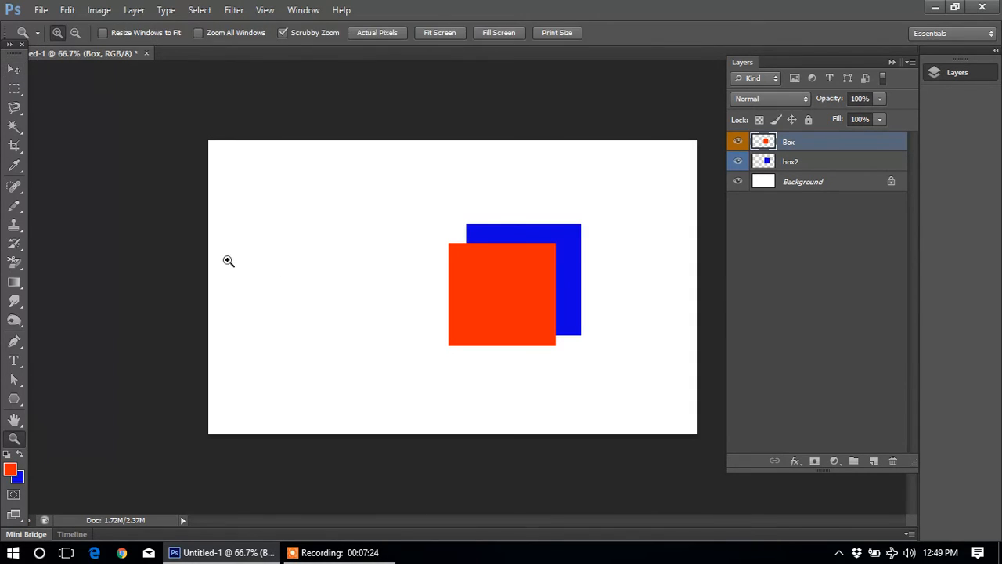
{"action": "left_click", "coordinate": [274, 266]}
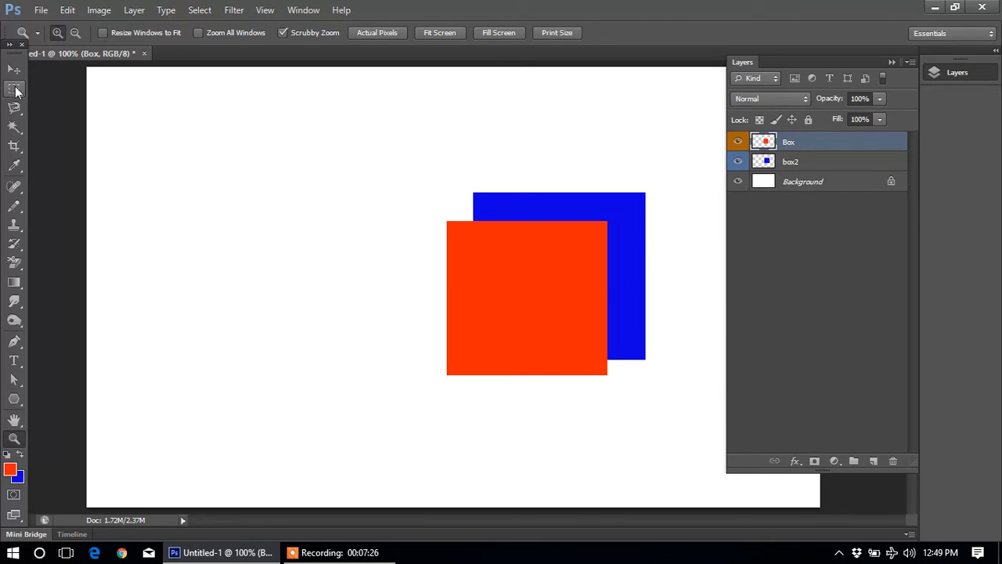
{"action": "left_click", "coordinate": [16, 91]}
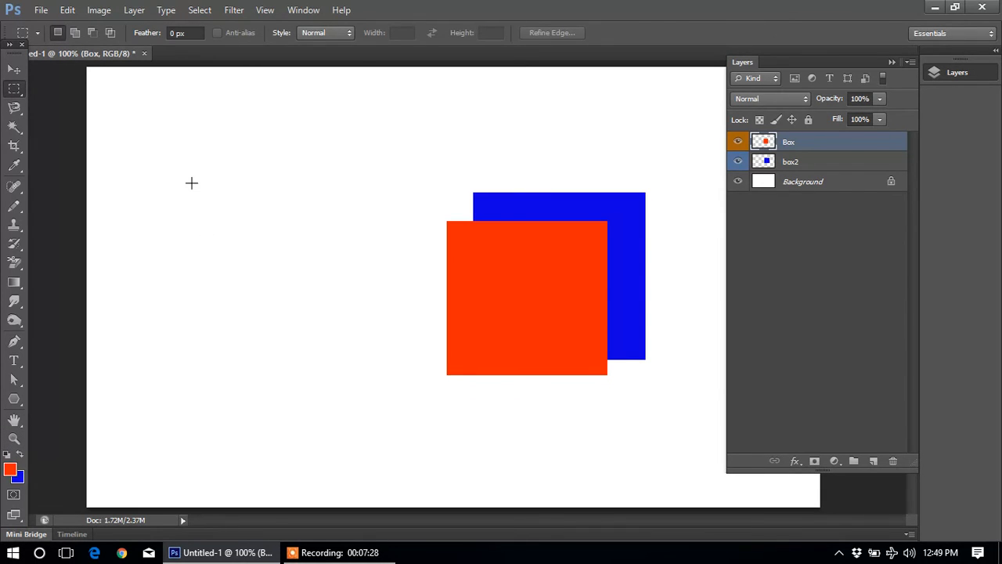
{"action": "left_click_drag", "start_coordinate": [170, 182], "coordinate": [318, 300]}
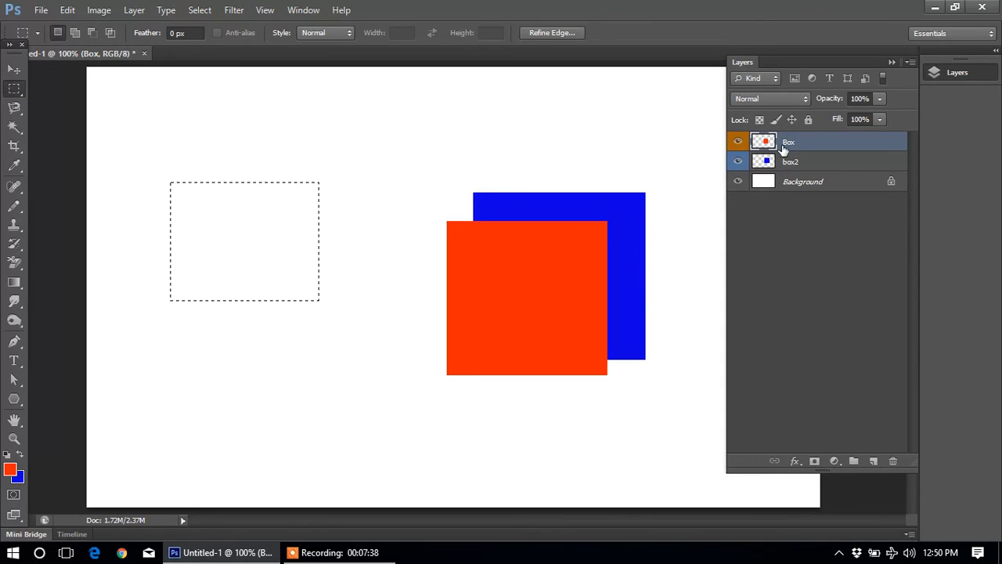
{"action": "key", "text": "z"}
{"action": "left_click", "coordinate": [323, 237], "text": "alt"}
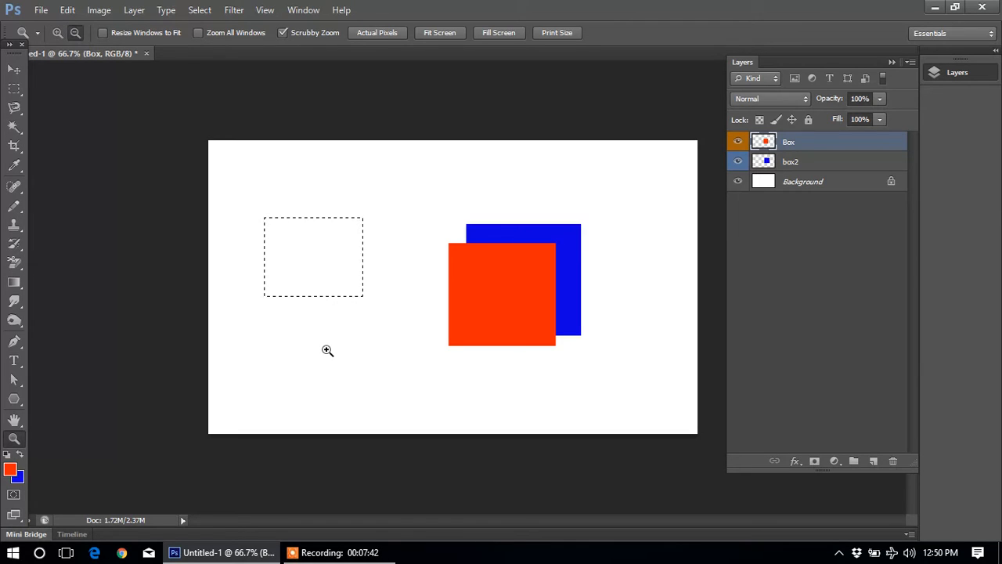
{"action": "key", "text": "alt+BackSpace"}
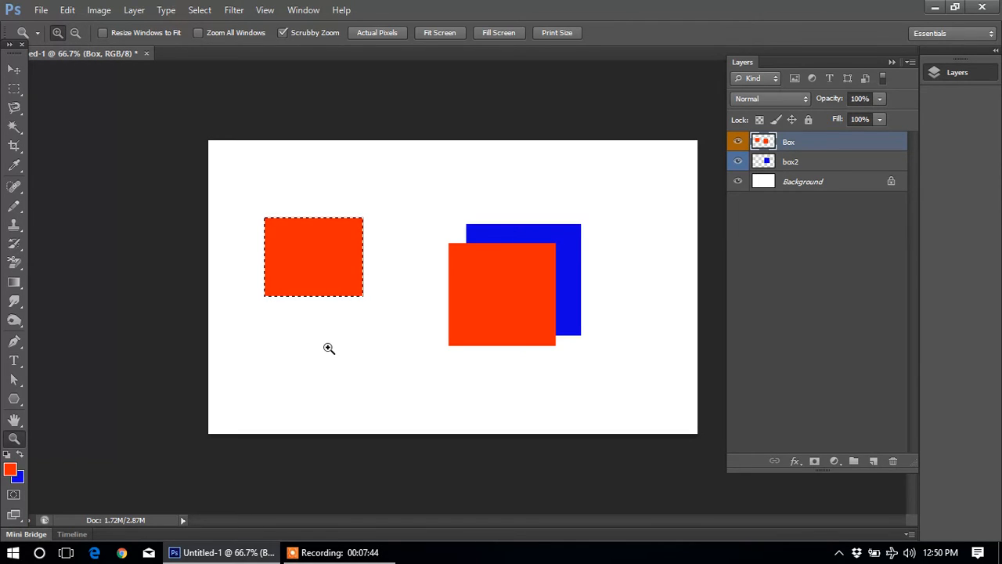
{"action": "key", "text": "m"}
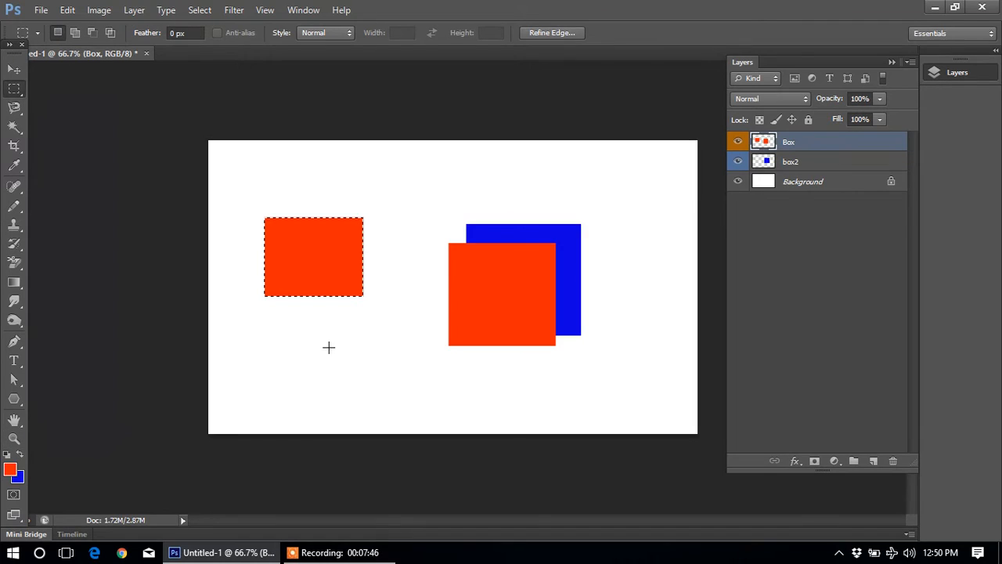
{"action": "left_click", "coordinate": [413, 255]}
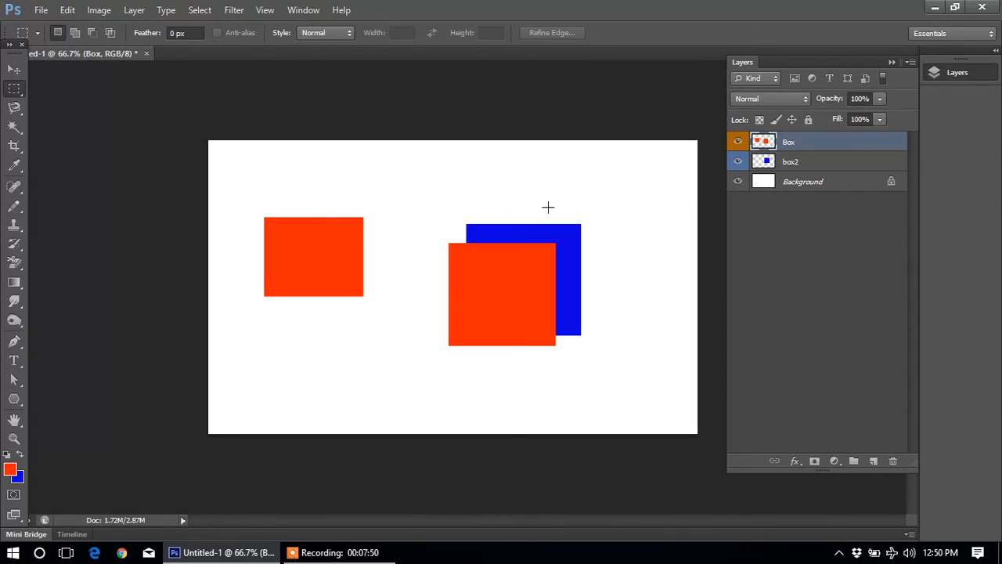
Move both orange-red boxes on the Box layer together down and left, toward the lower edge of the canvas
{"action": "left_click", "coordinate": [13, 70]}
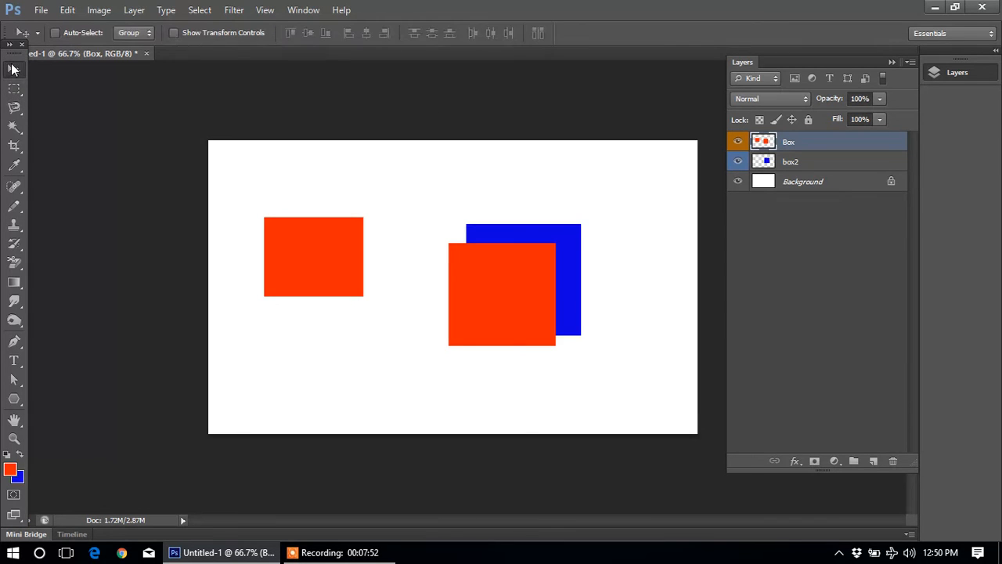
{"action": "mouse_move", "coordinate": [321, 259]}
{"action": "left_mouse_down"}
{"action": "mouse_move", "coordinate": [341, 257]}
{"action": "mouse_move", "coordinate": [369, 280]}
{"action": "mouse_move", "coordinate": [360, 325]}
{"action": "mouse_move", "coordinate": [291, 324]}
{"action": "mouse_move", "coordinate": [307, 263]}
{"action": "mouse_move", "coordinate": [345, 302]}
{"action": "mouse_move", "coordinate": [319, 288]}
{"action": "mouse_move", "coordinate": [330, 270]}
{"action": "left_mouse_up"}
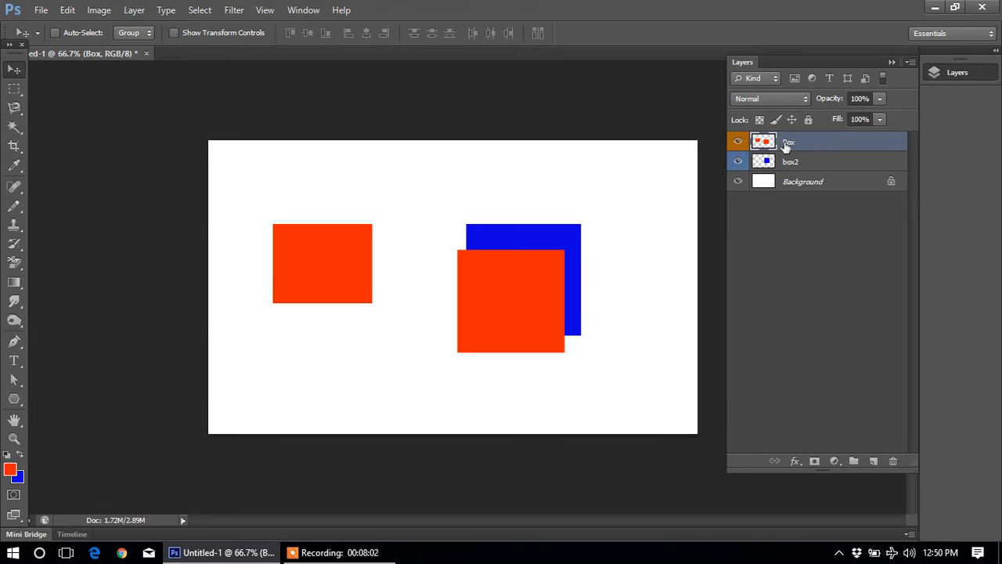
{"action": "left_click_drag", "start_coordinate": [329, 263], "coordinate": [272, 334]}
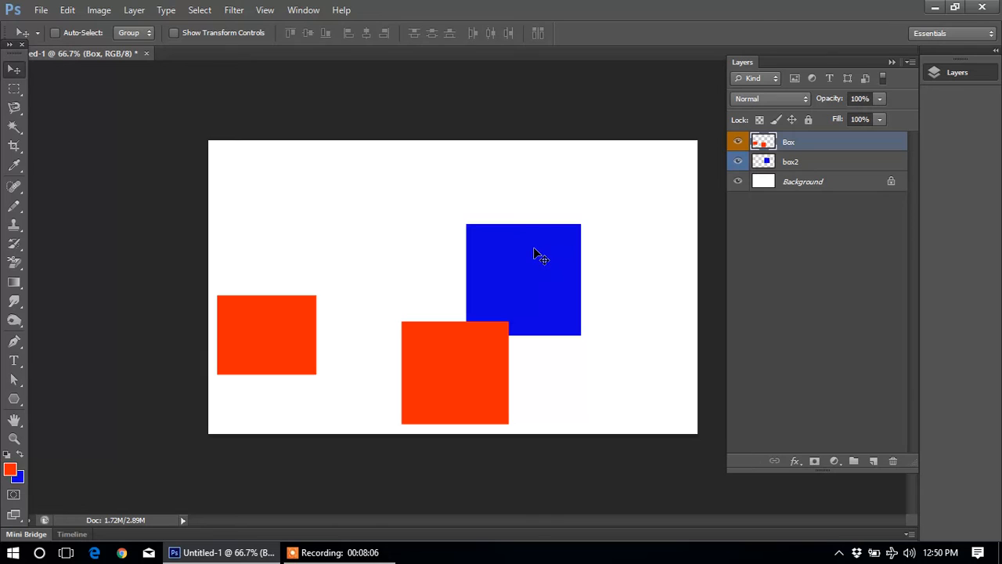
Pick the box2 layer through the blue square on the canvas and move the square toward the canvas's upper-right corner
{"action": "right_click", "coordinate": [508, 263]}
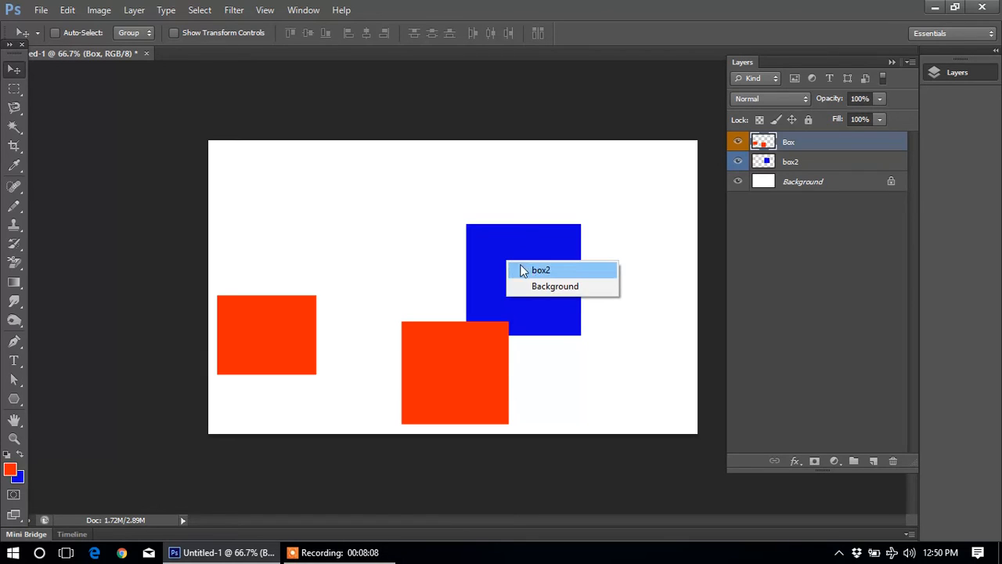
{"action": "left_click", "coordinate": [540, 270]}
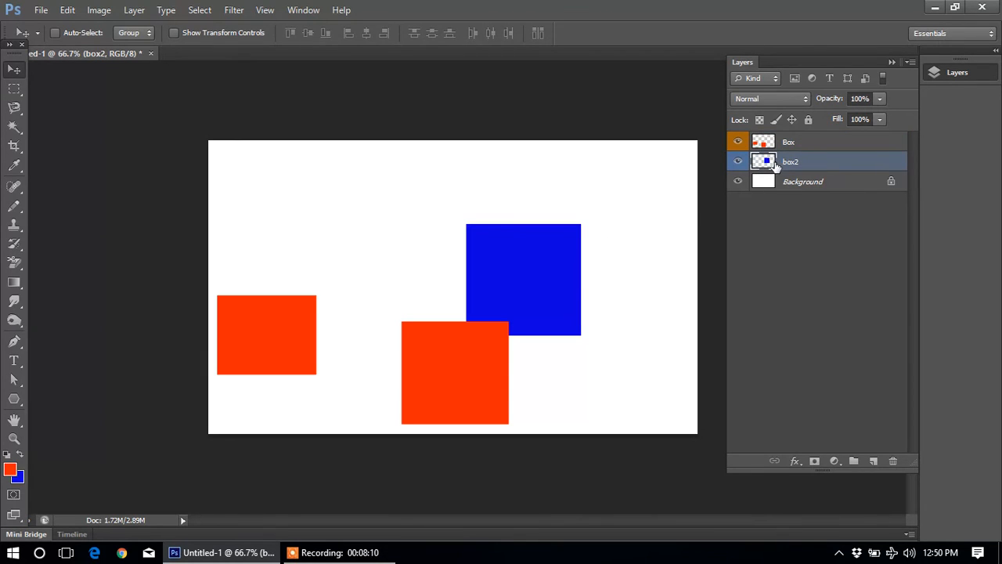
{"action": "left_click_drag", "start_coordinate": [508, 284], "coordinate": [560, 237]}
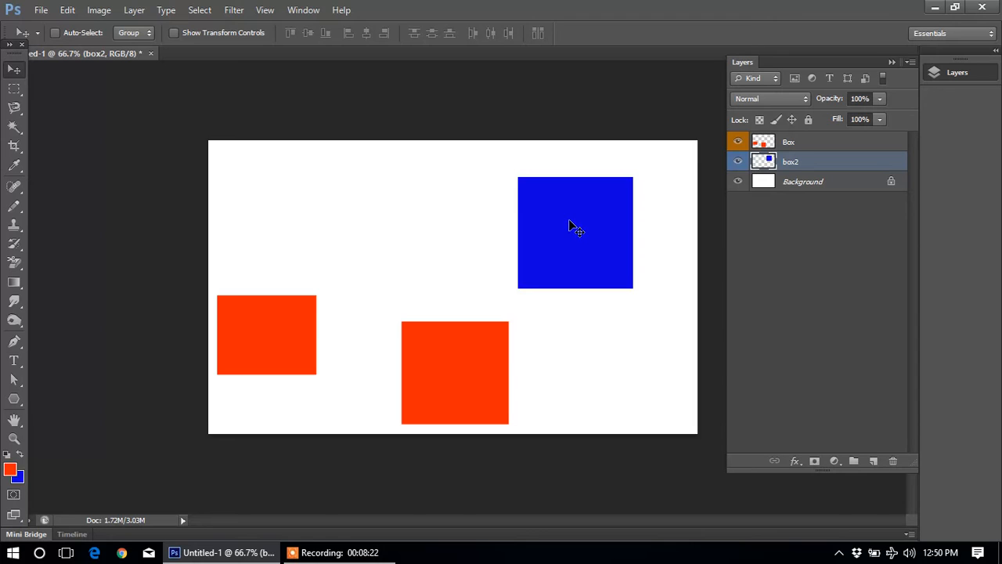
On the box2 layer, select a wide rectangle left of the blue square, fill it with the orange-red foreground color, and deselect
{"action": "left_click", "coordinate": [14, 89]}
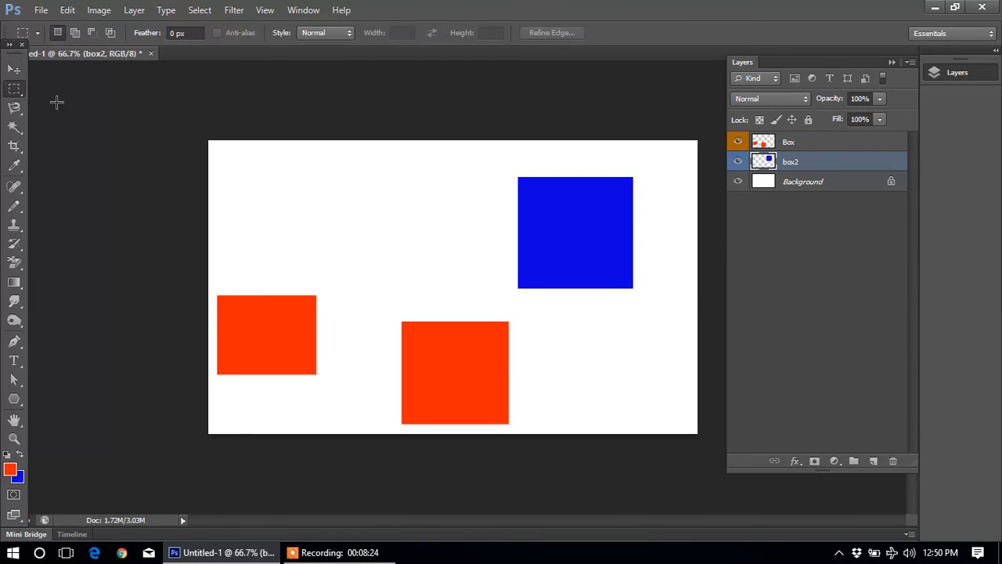
{"action": "left_click_drag", "start_coordinate": [312, 186], "coordinate": [462, 267]}
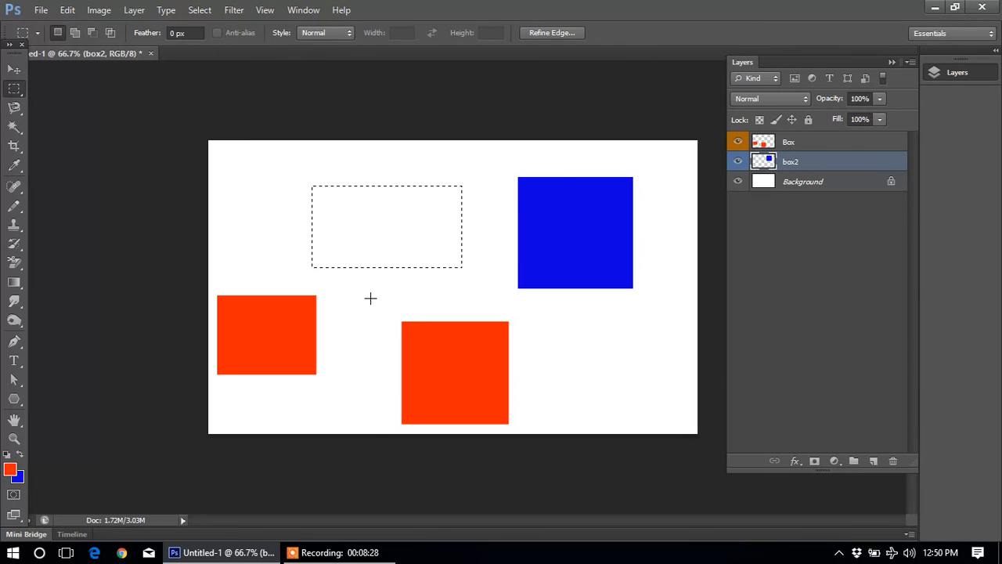
{"action": "key", "text": "alt+BackSpace"}
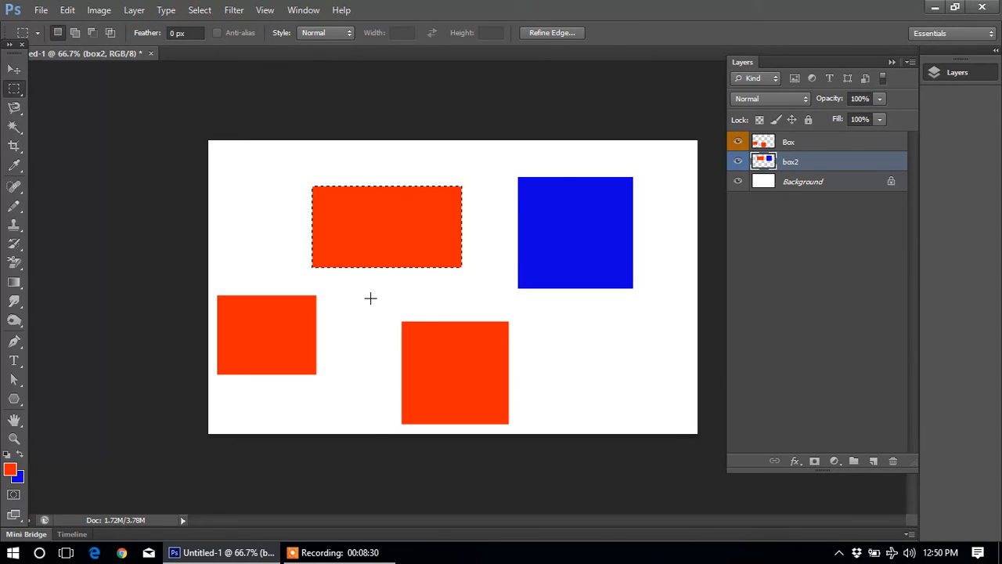
{"action": "key", "text": "ctrl+d"}
Pick box2 through its orange-red rectangle and blue square on the canvas, and move both shapes together slightly up and right
{"action": "key", "text": "v"}
{"action": "right_click", "coordinate": [382, 227]}
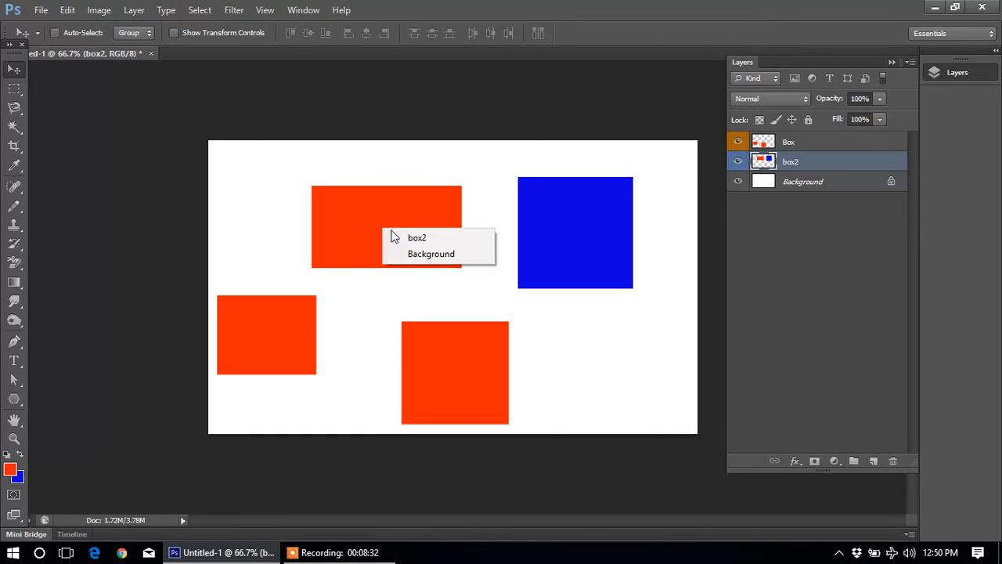
{"action": "left_click", "coordinate": [405, 236]}
{"action": "right_click", "coordinate": [579, 243]}
{"action": "left_click", "coordinate": [588, 239]}
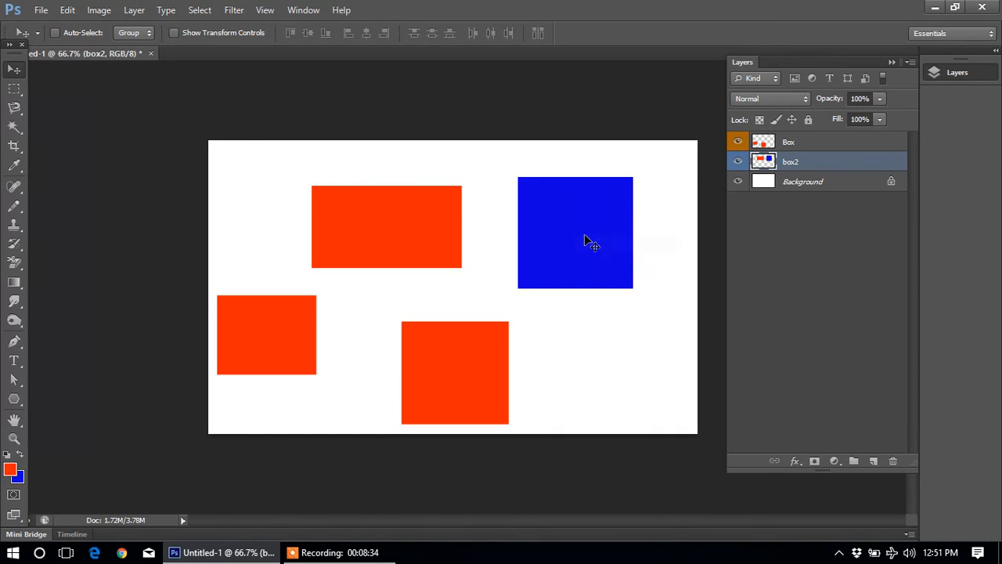
{"action": "left_click_drag", "start_coordinate": [574, 241], "coordinate": [606, 229]}
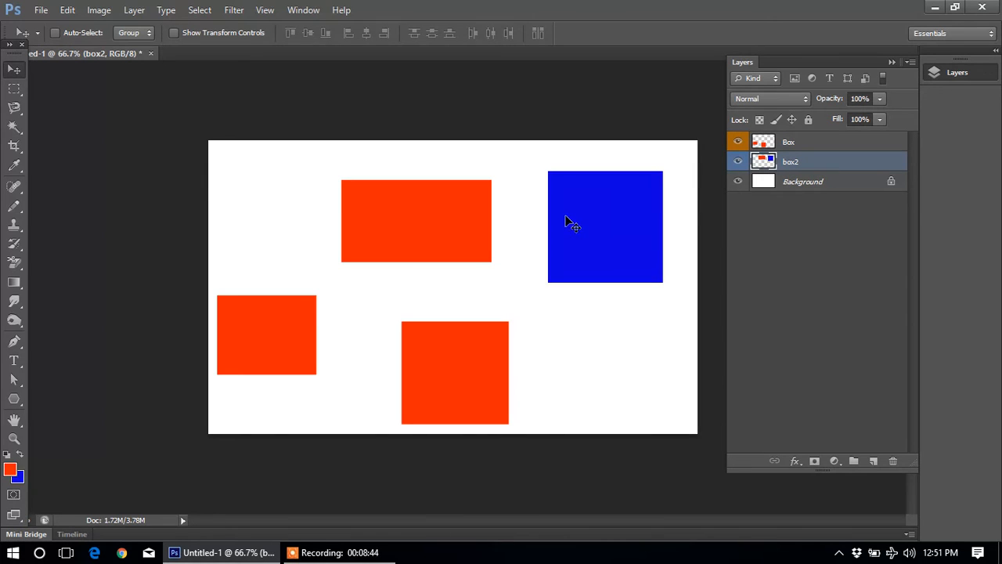
{"action": "left_click", "coordinate": [325, 552]}
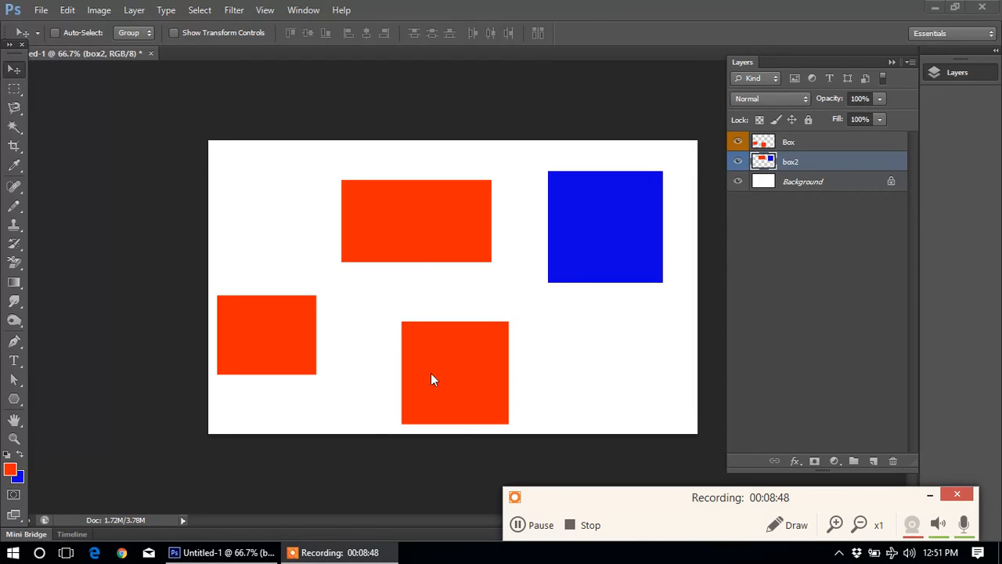